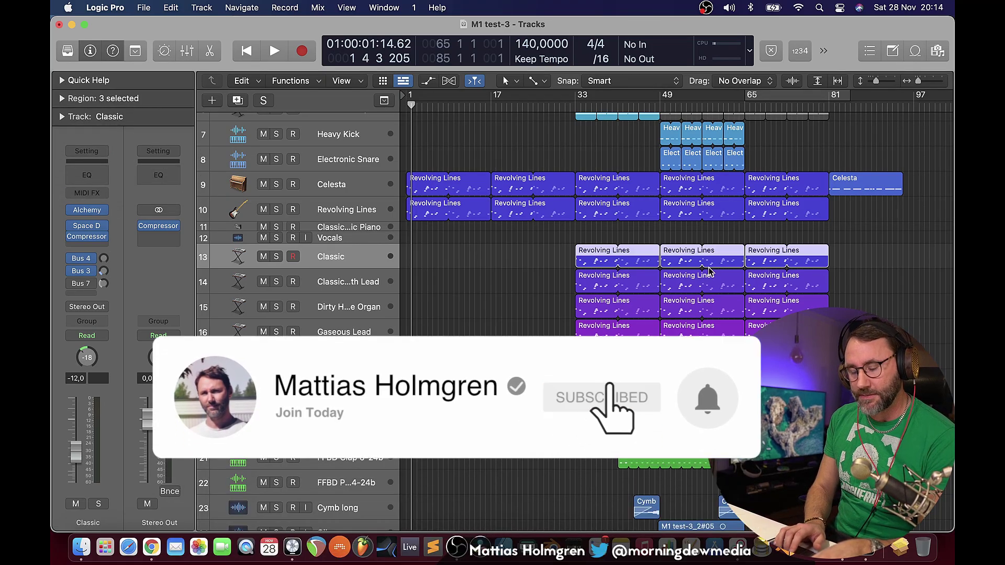
Step through the synth tracks from Classic to Sweet n Fuzzy and back, ending with the Gaseous Lead track selected.
key(Down)
key(Down)
key(Down)
key(Down)
key(Down)
key(Down)
key(Down)
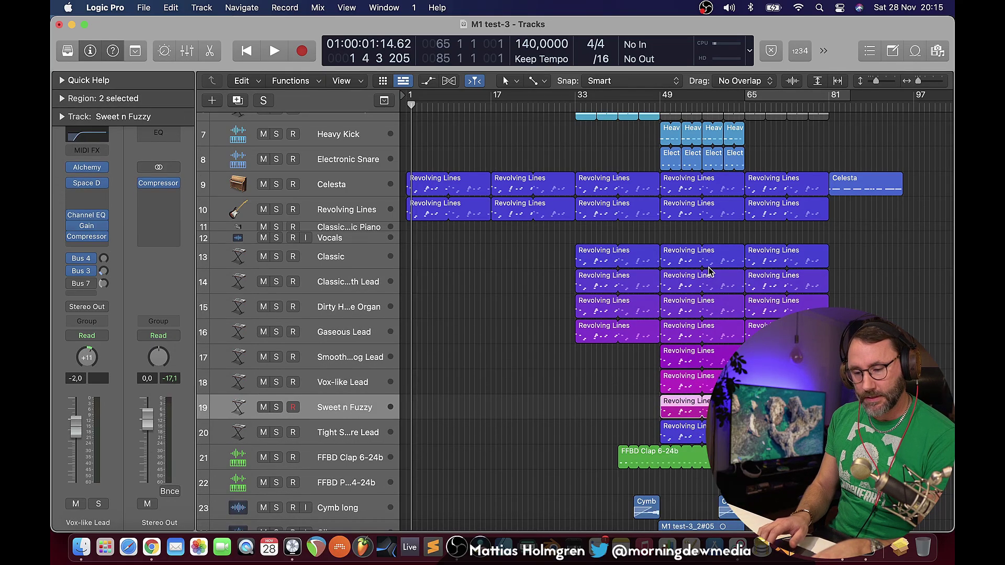
key(Up)
key(Up)
key(Up)
key(Up)
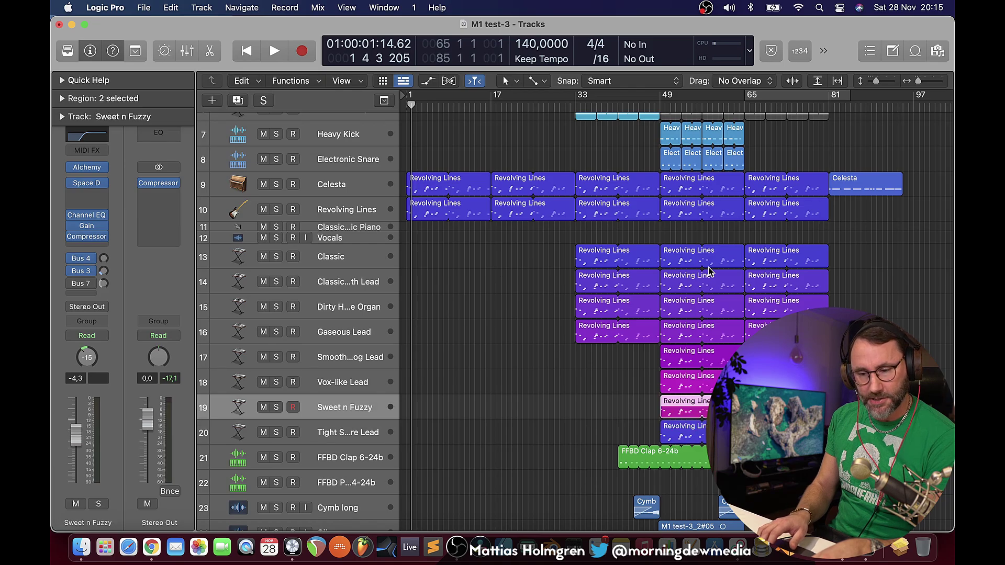
Show the mixer's upper channel sections and inspect the Classic track's Alchemy instrument, including its effects, closing the plug-in when done.
key(x)
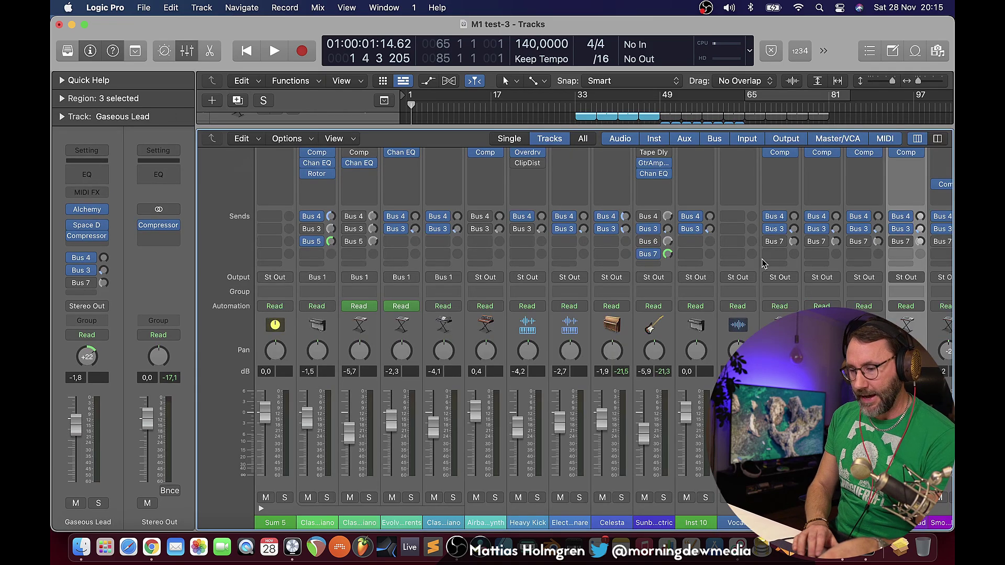
scroll(762, 263, up, 5)
scroll(762, 263, right, 10)
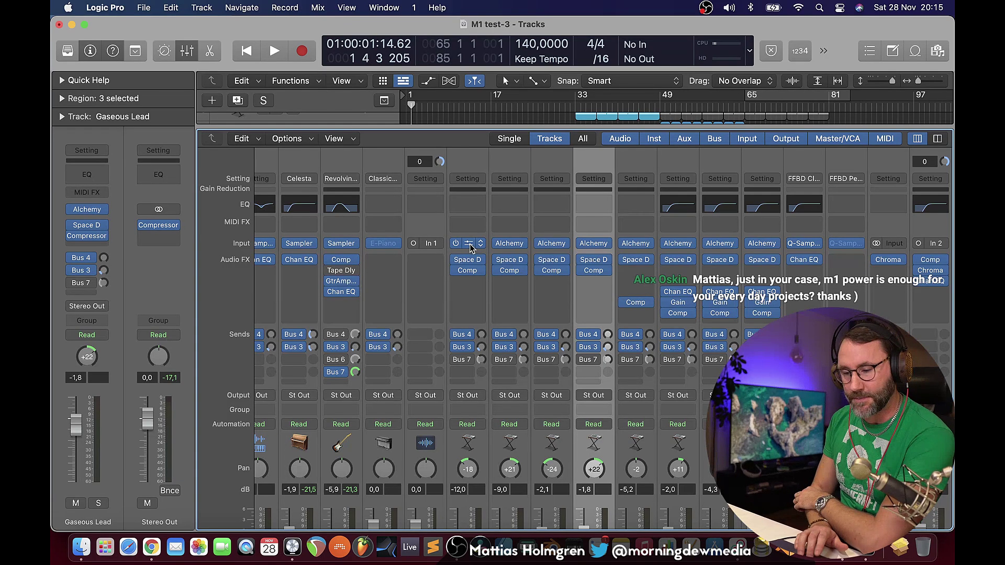
click(469, 245)
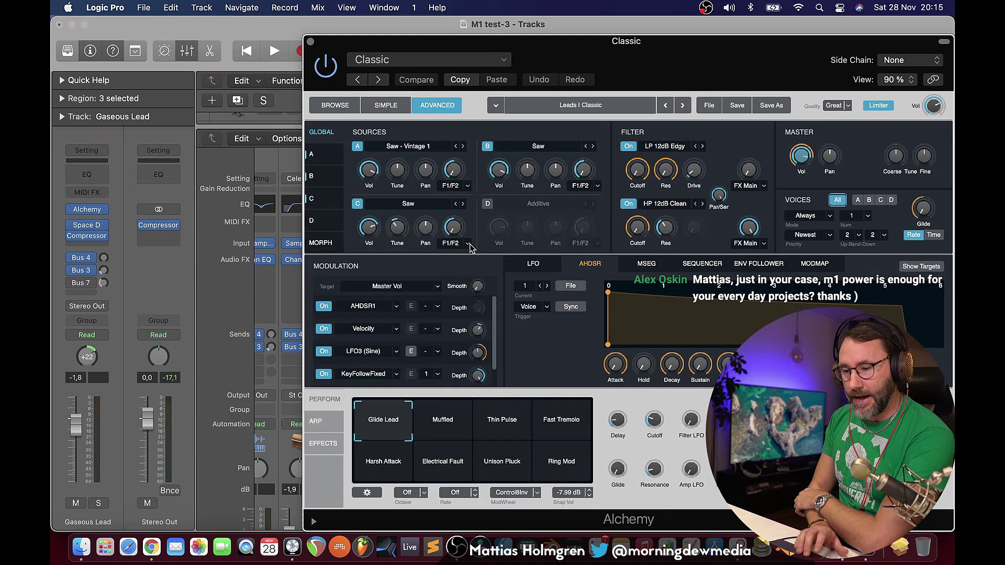
click(325, 444)
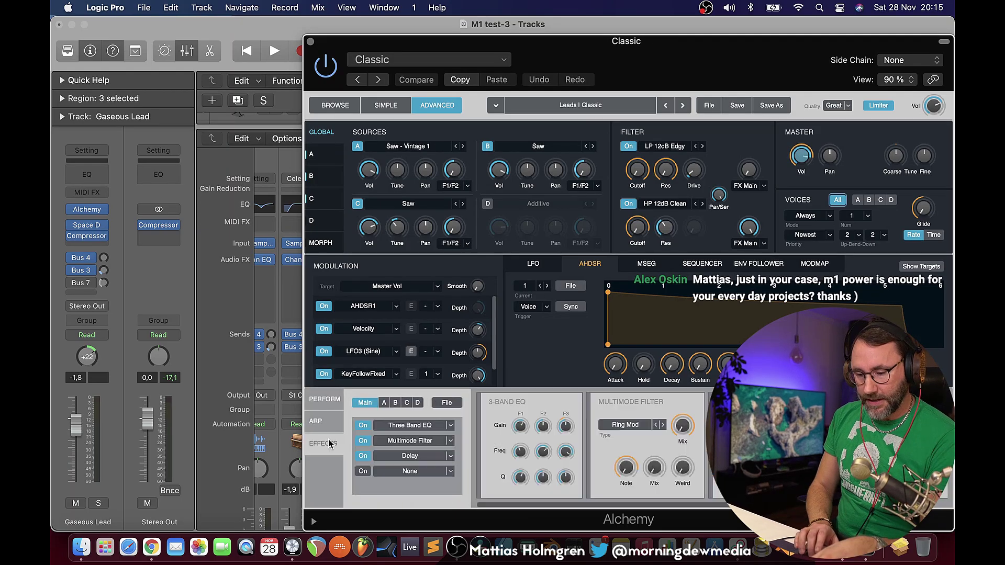
click(309, 42)
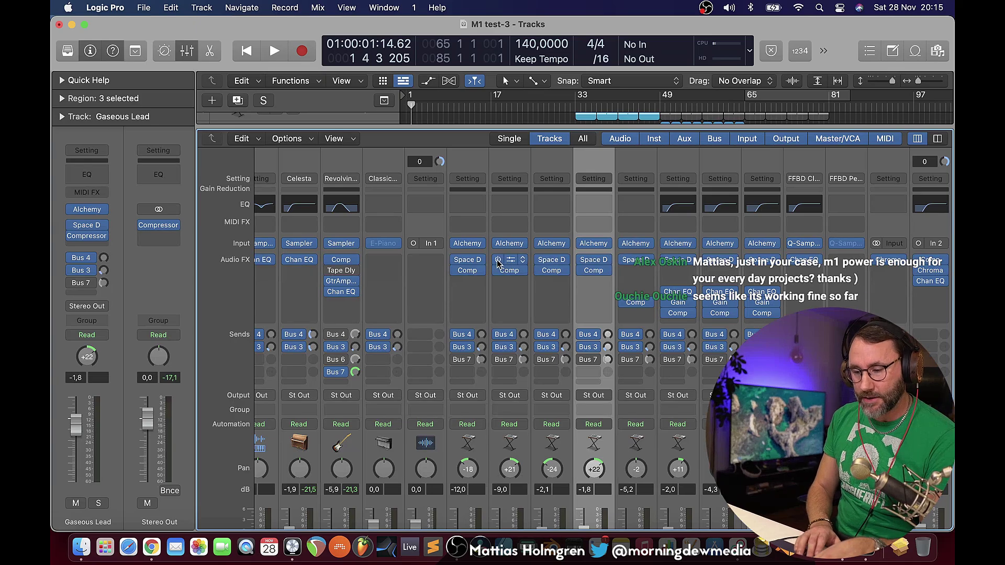
Inspect the Classic channel's Space Designer reverb and the plug-ins on the other channels, then hide the mixer.
click(470, 260)
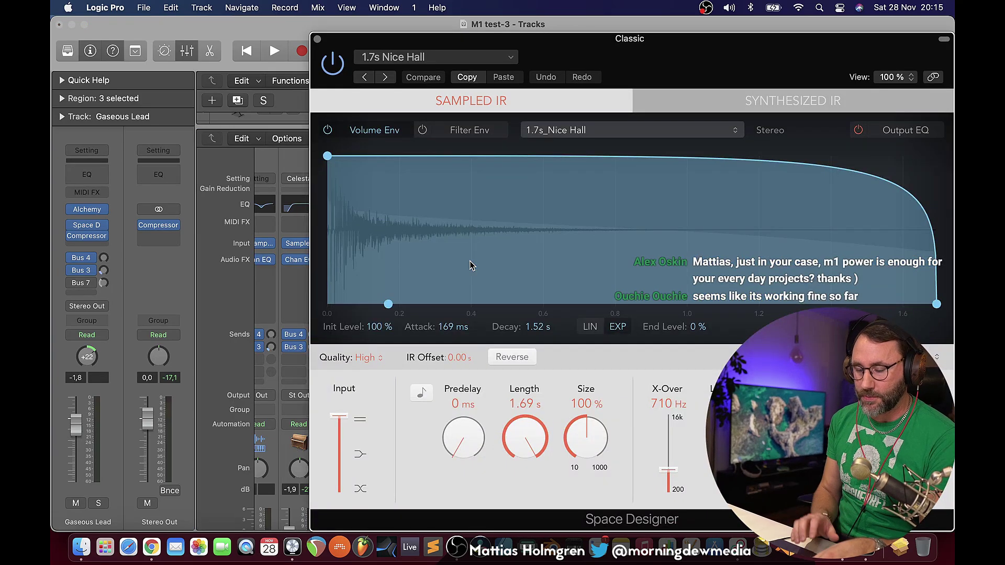
click(317, 40)
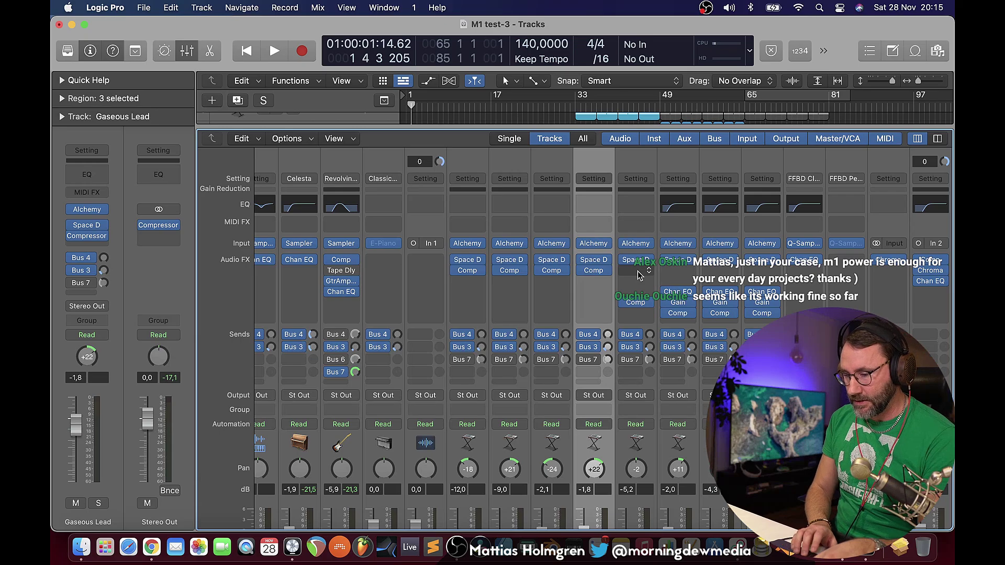
scroll(785, 264, right, 6)
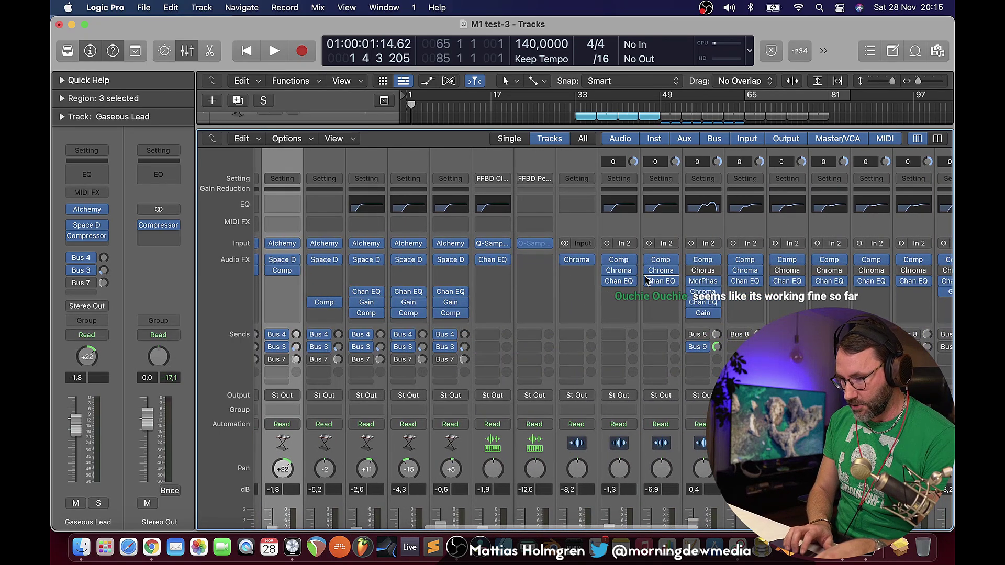
scroll(589, 248, left, 10)
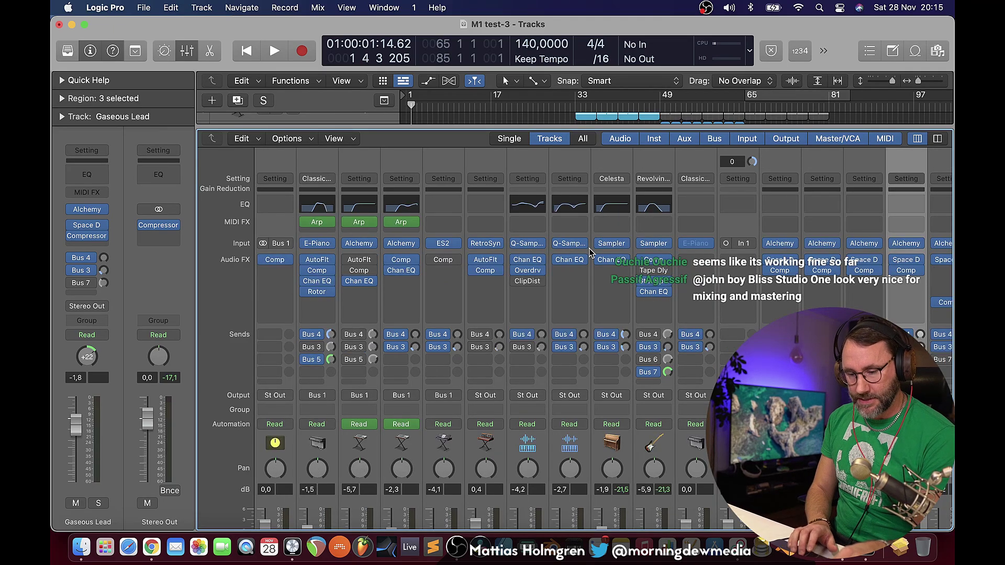
key(x)
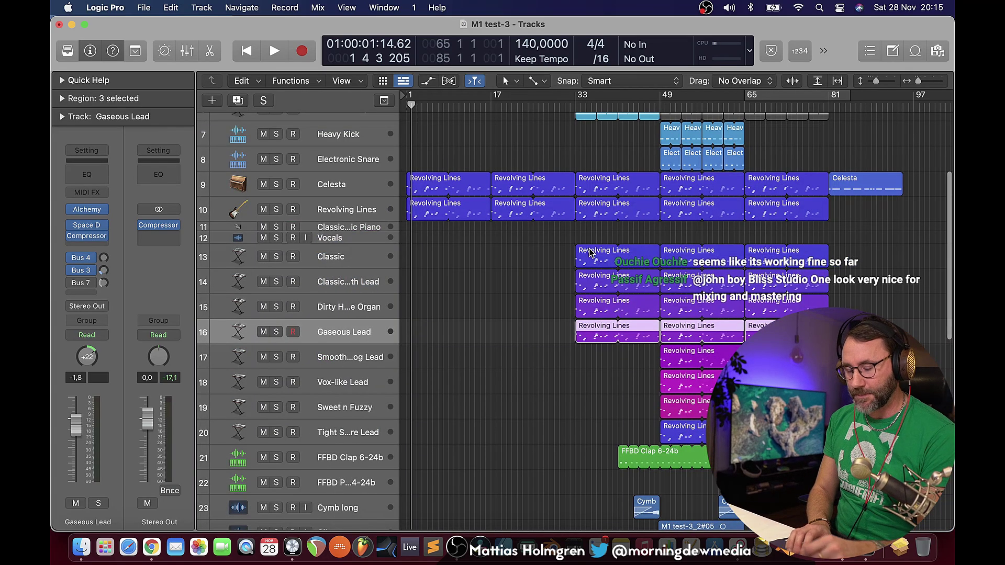
Look through the arrangement's tracks down to Cavern Kit and return the playhead to the start of the project.
scroll(589, 248, down, 5)
scroll(590, 253, down, 3)
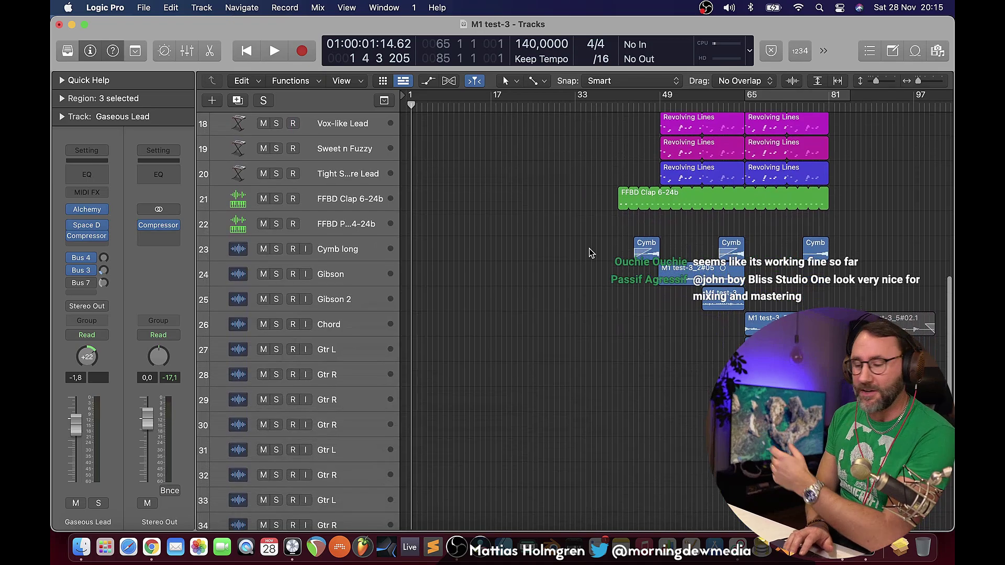
scroll(590, 252, right, 2)
scroll(590, 253, down, 3)
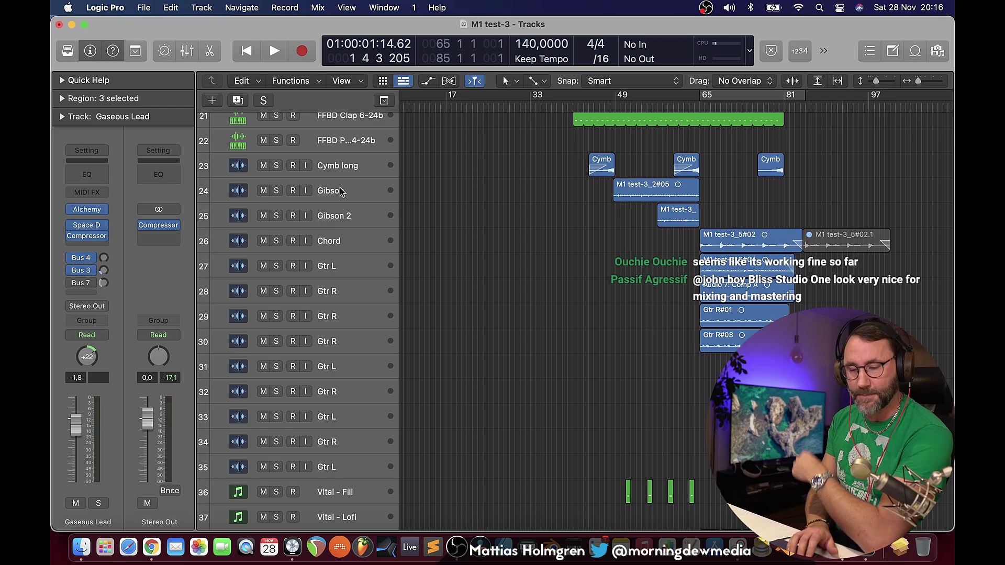
scroll(700, 428, down, 3)
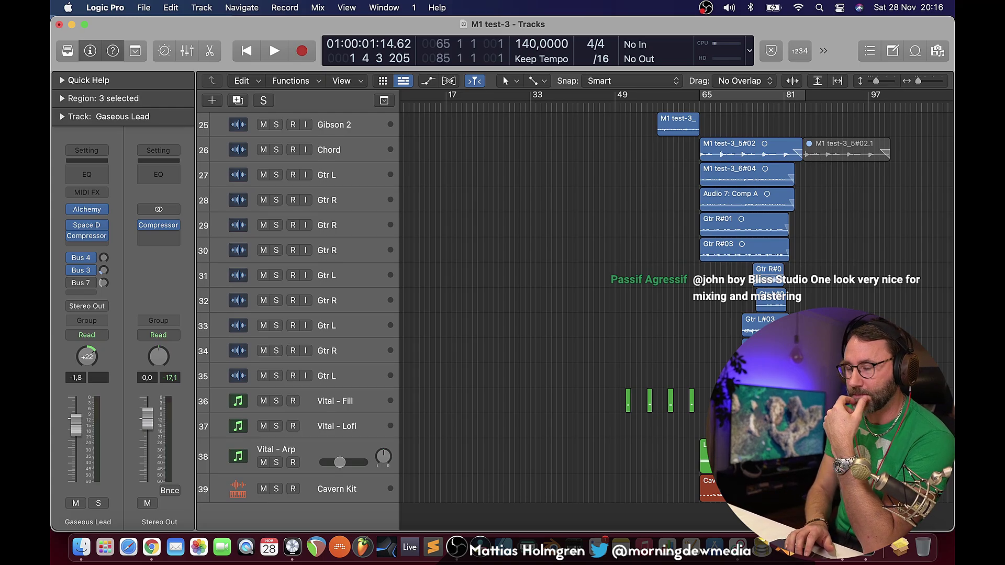
scroll(692, 447, down, 2)
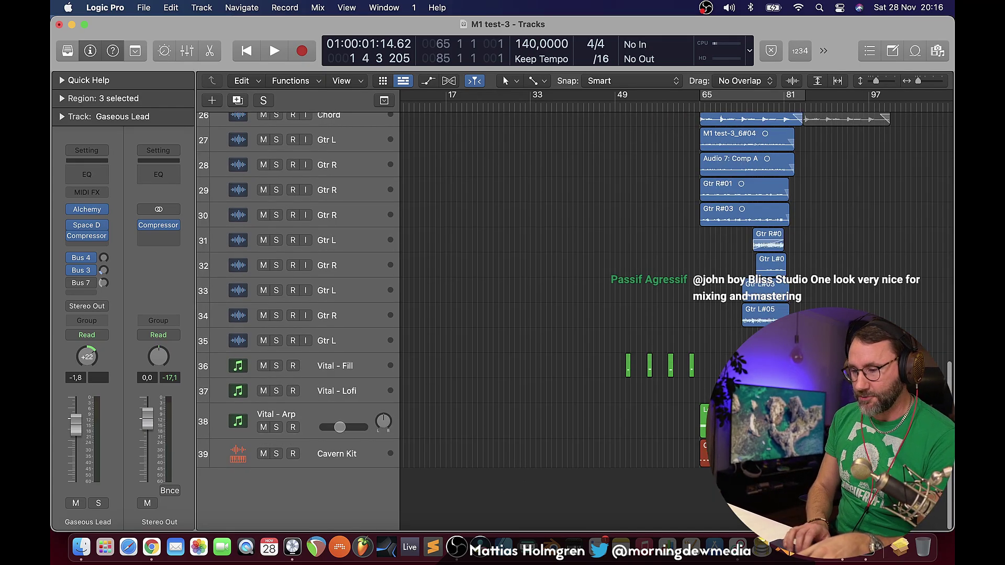
scroll(405, 121, up, 15)
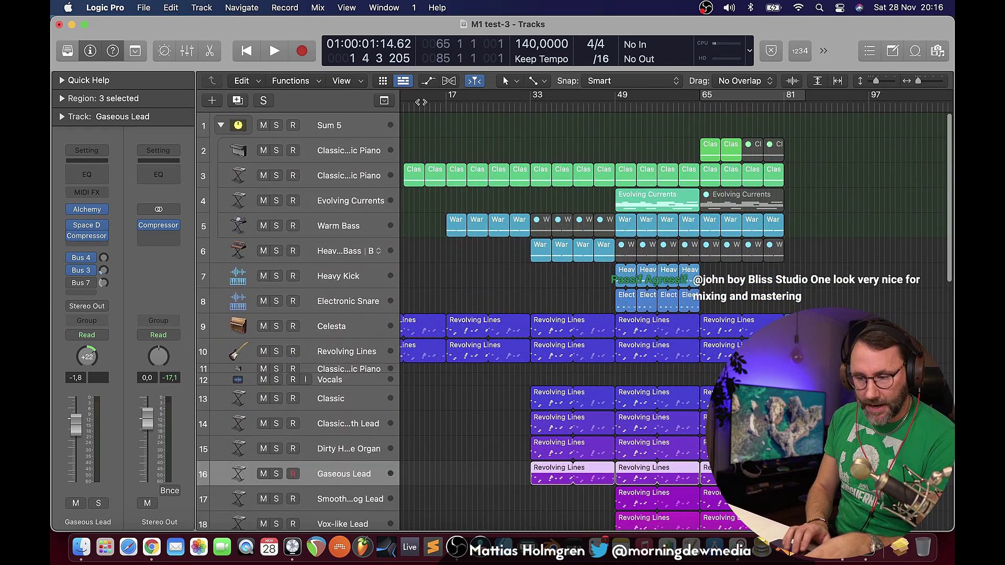
scroll(500, 116, left, 3)
key(Return)
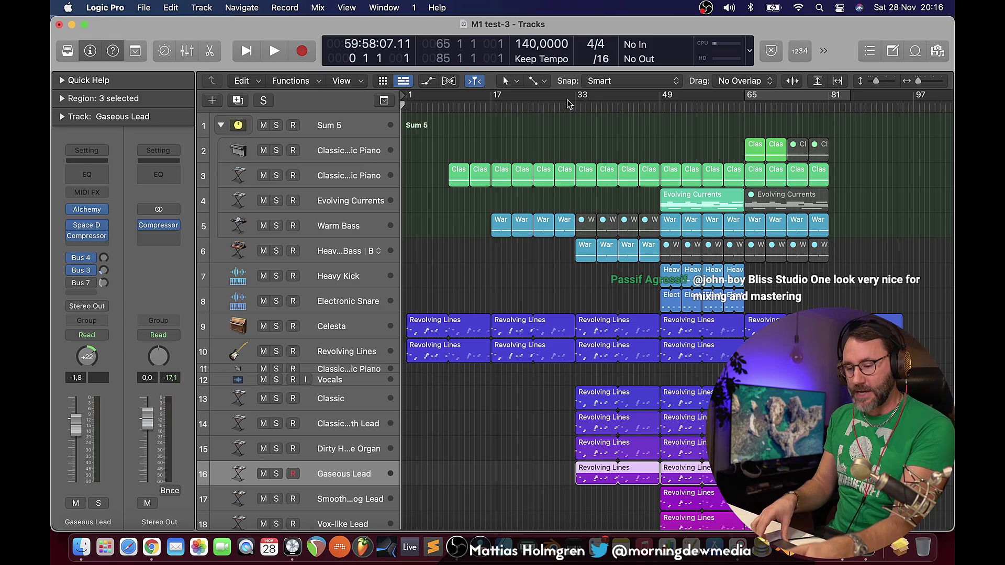
Check the CPU usage of the running processes in Activity Monitor, close it, and start playback from the project's beginning.
click(852, 563)
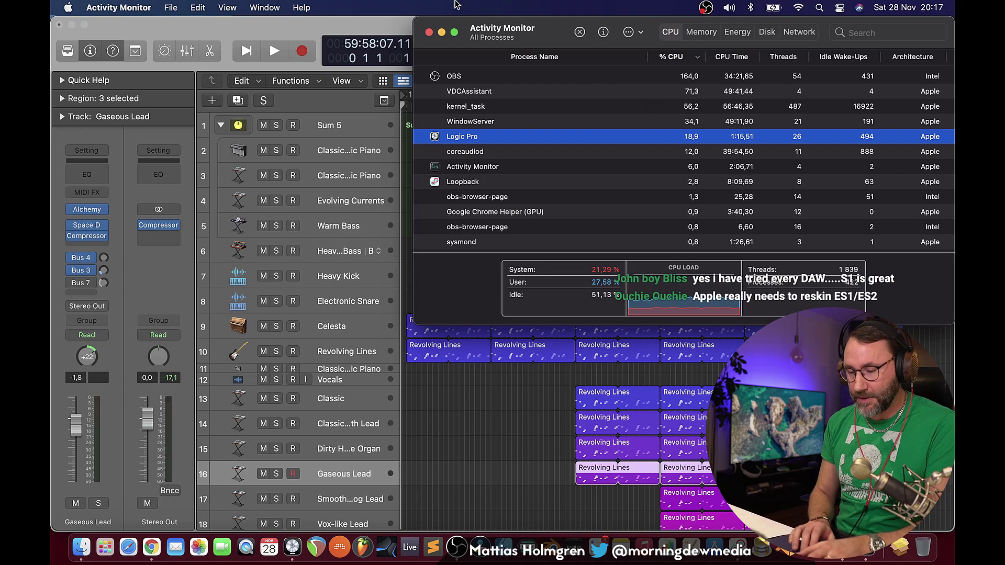
click(429, 33)
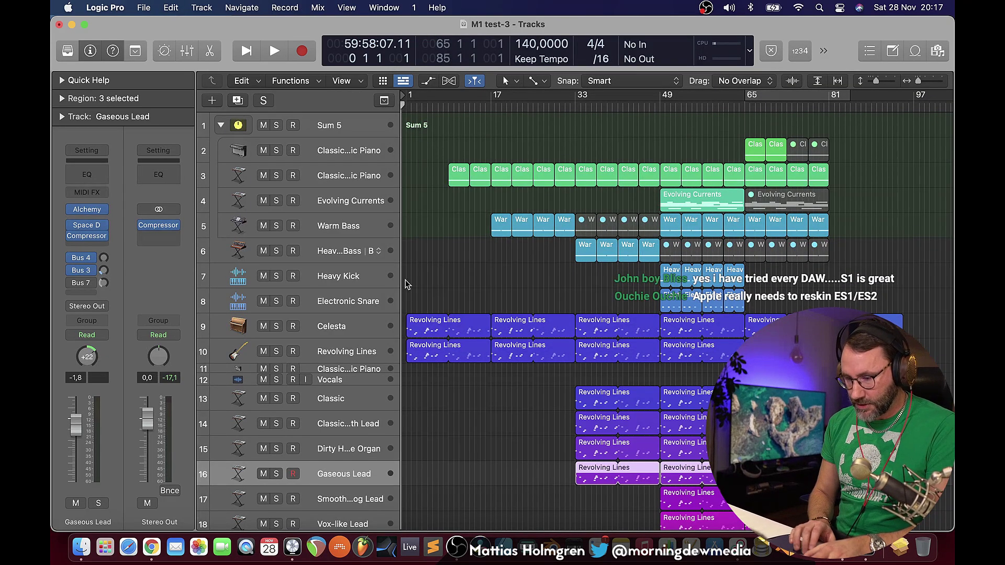
key(space)
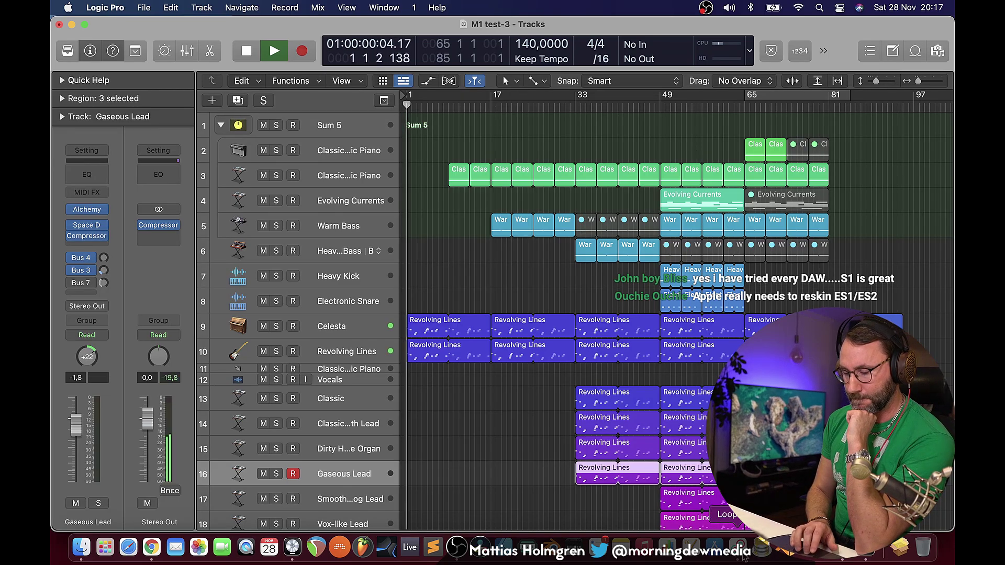
Check the Loopback Audio routing in Loopback and the DAW level in OBS during playback, returning to Logic Pro.
click(739, 548)
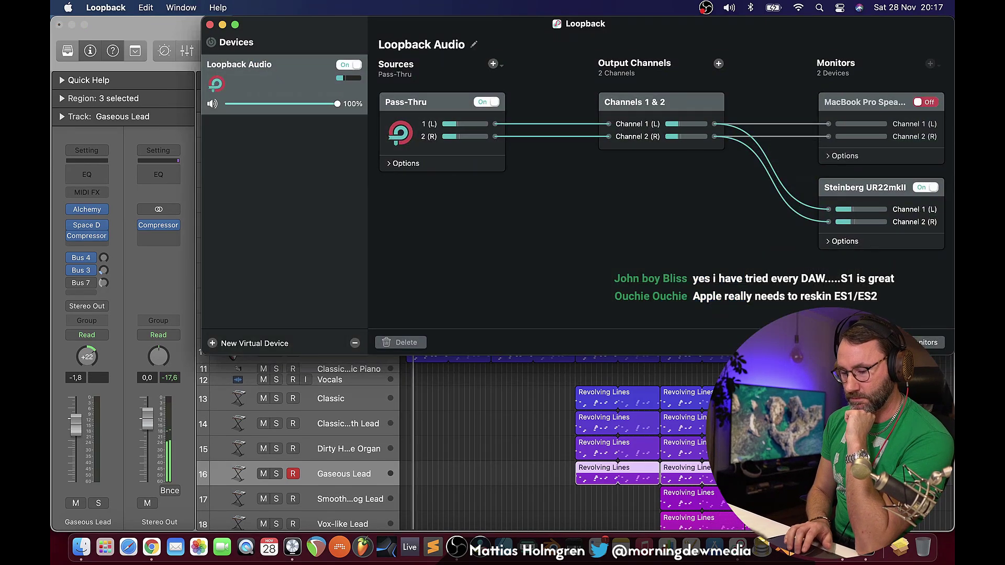
key(super+Tab)
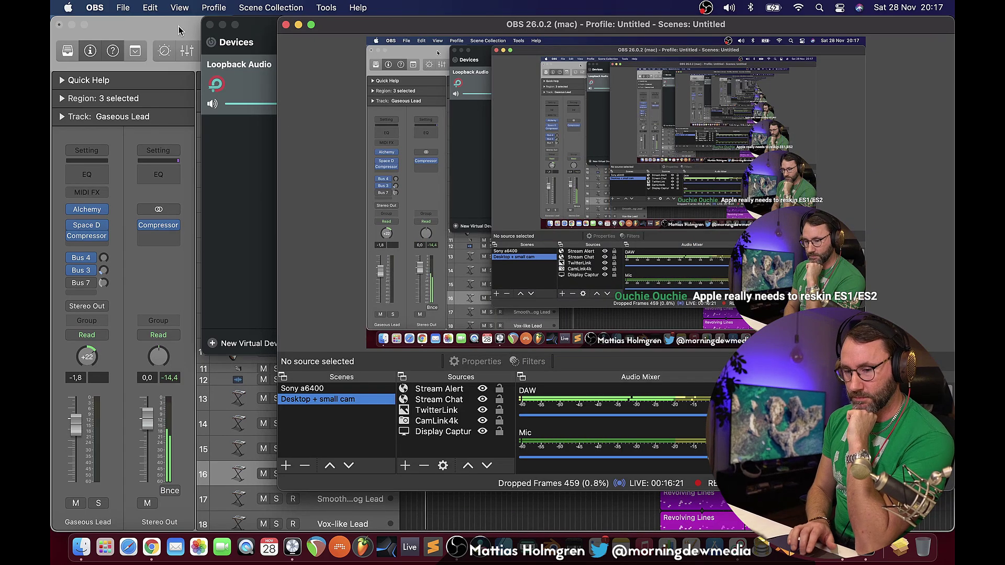
key(super+Tab)
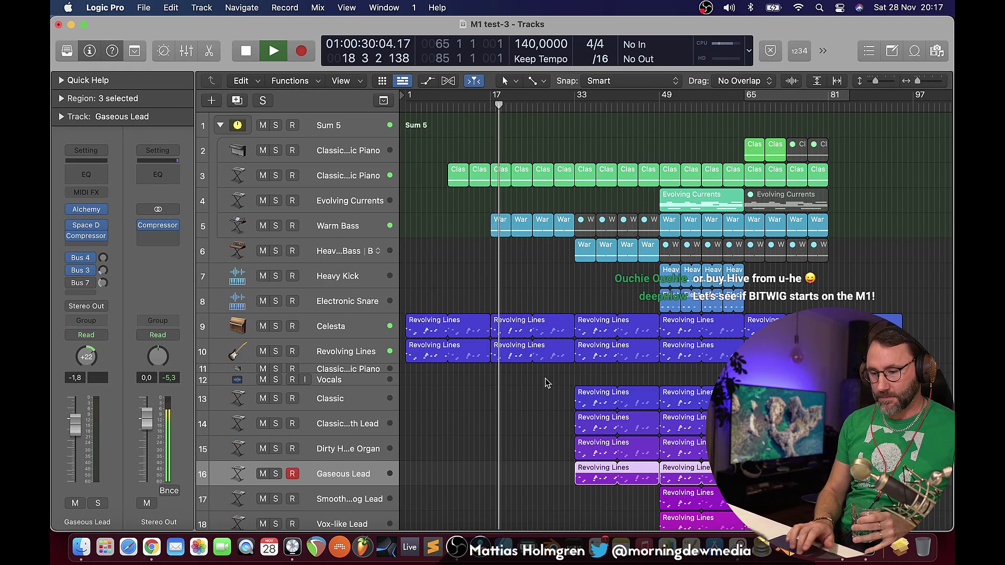
Select the Warm Bass track and inspect its ES2 synthesizer while the project plays, closing the plug-in when done.
scroll(546, 384, down, 20)
scroll(546, 383, up, 20)
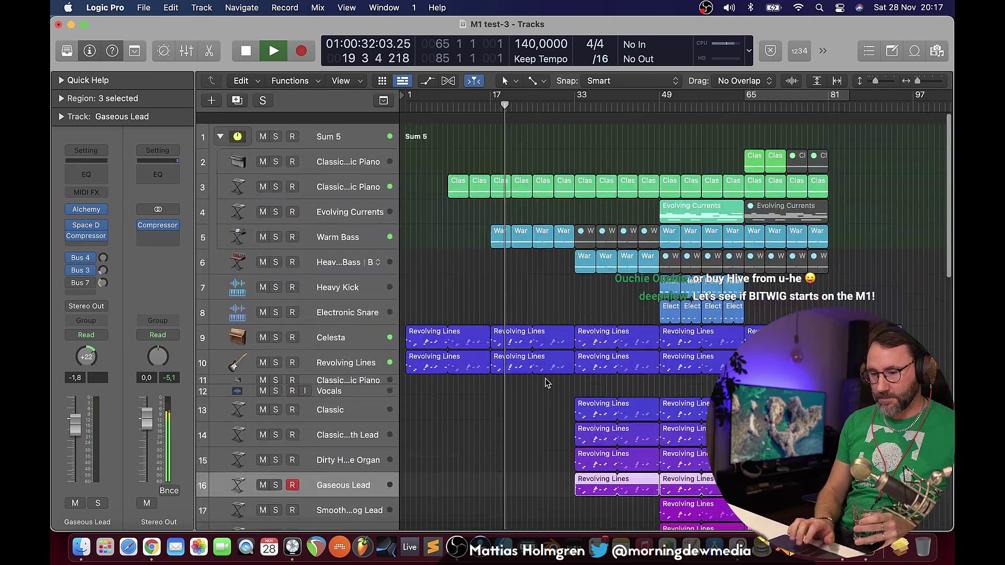
click(337, 226)
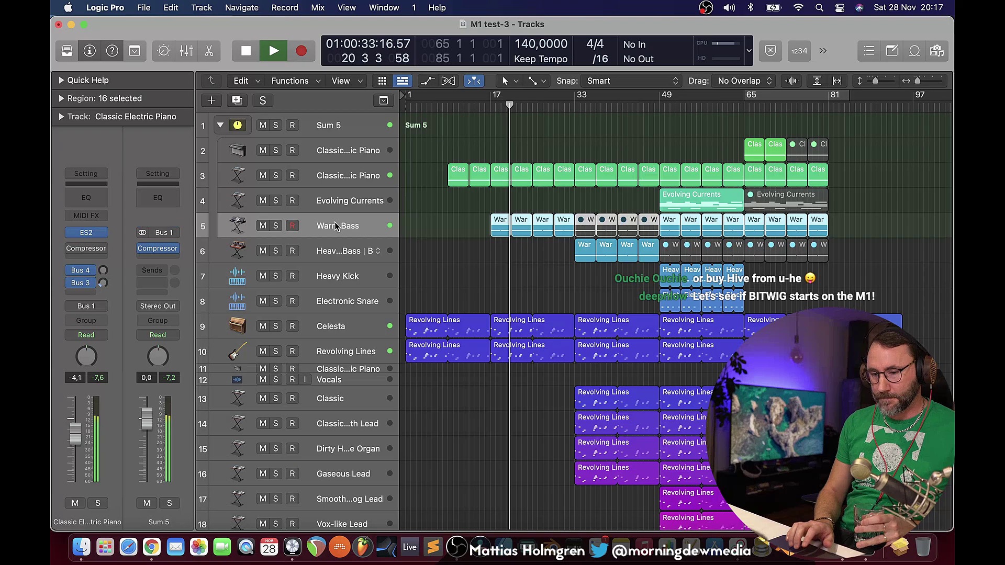
click(87, 234)
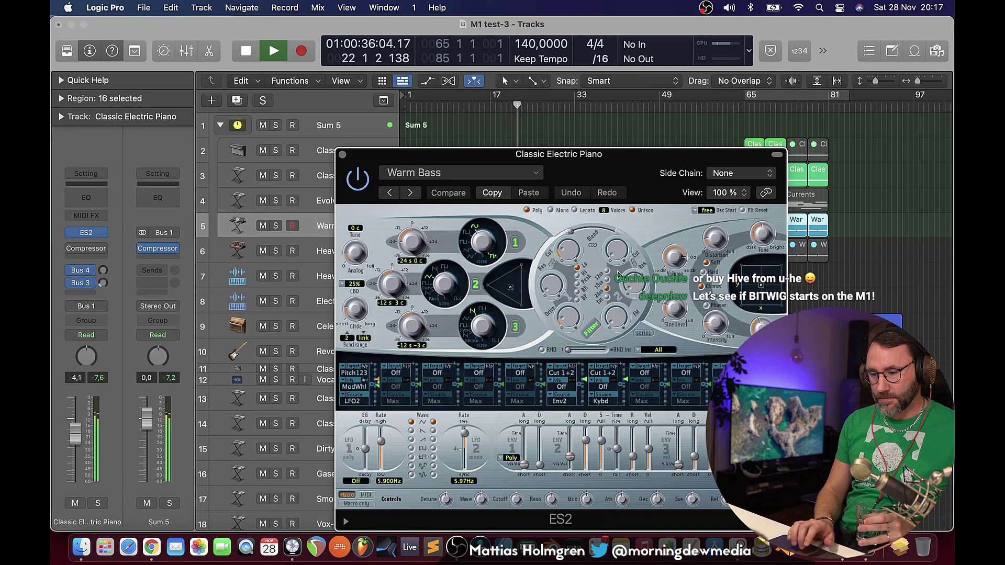
mouse_move(568, 250)
mouse_down()
mouse_move(571, 230)
mouse_move(570, 250)
mouse_up()
click(342, 156)
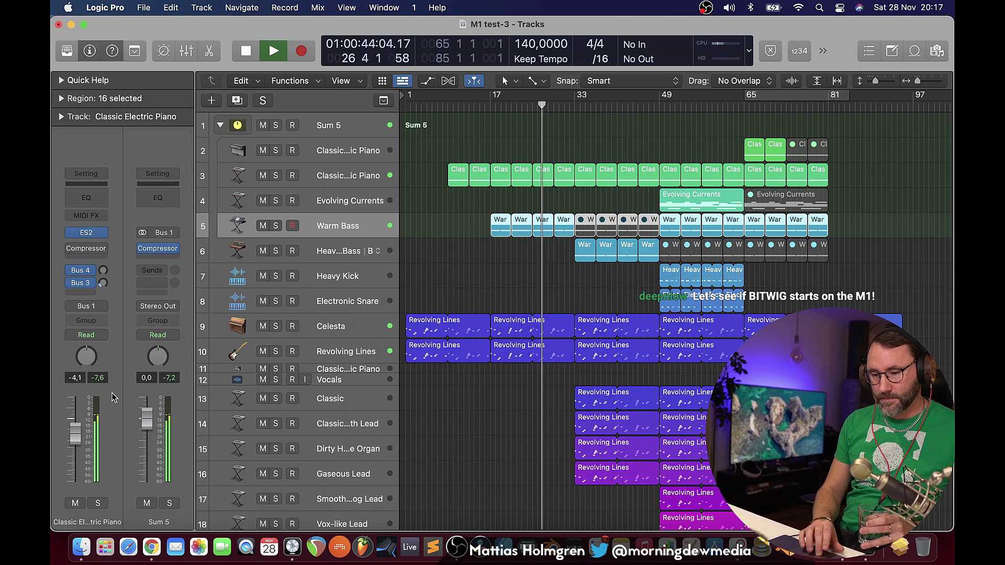
Show the Bus 3 reverb channel alongside Warm Bass and look over the tracks during playback.
click(103, 282)
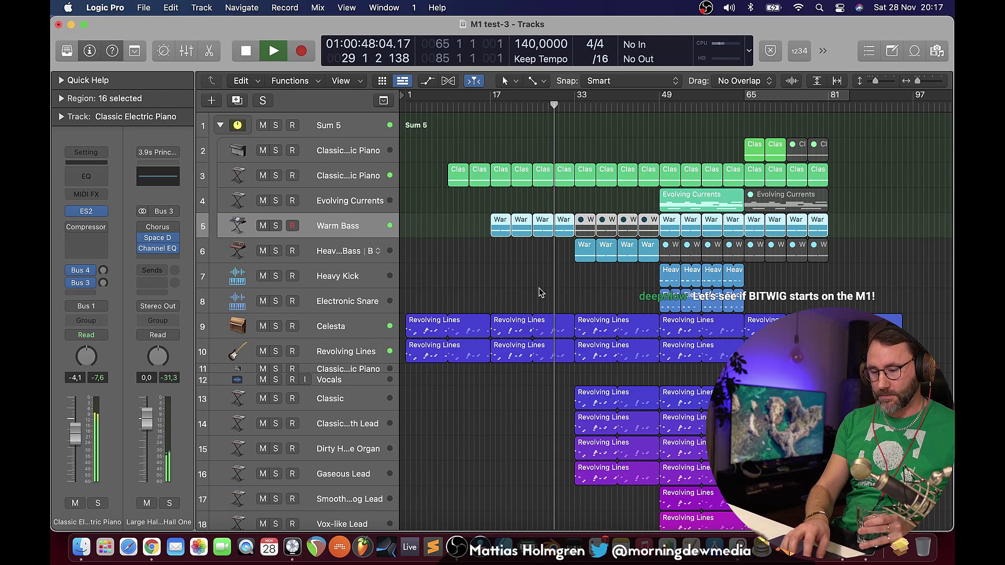
scroll(540, 292, right, 1)
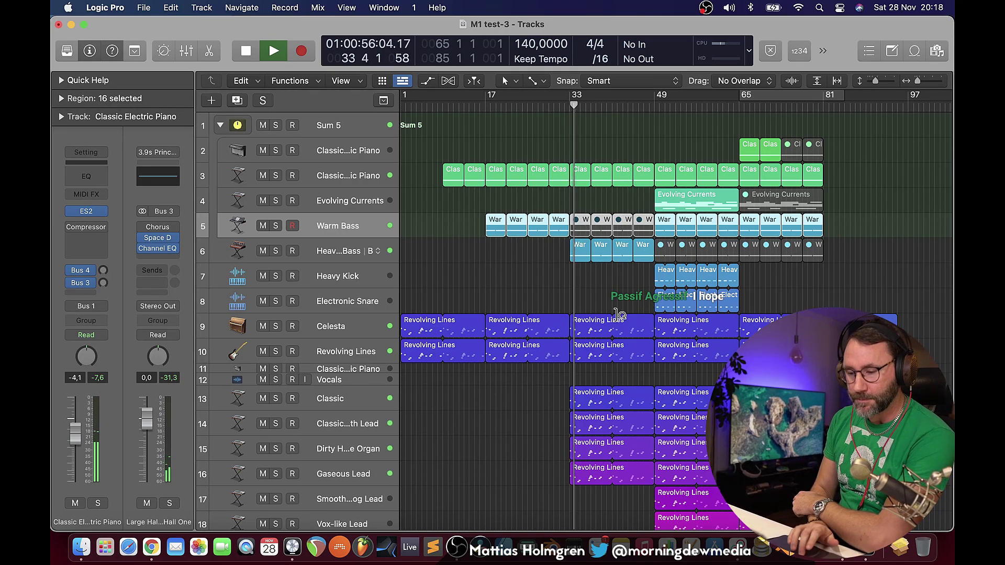
scroll(602, 294, down, 10)
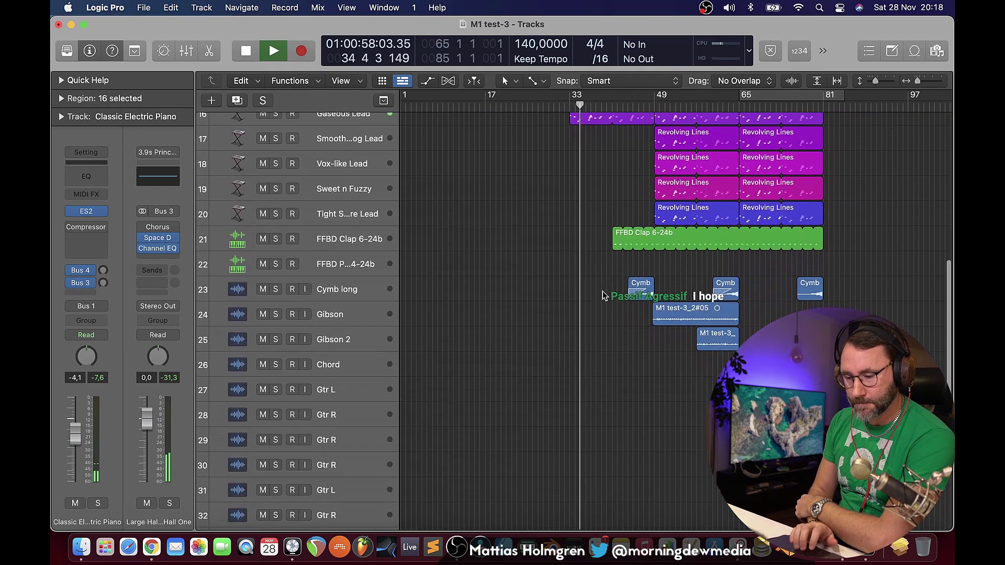
scroll(602, 295, up, 10)
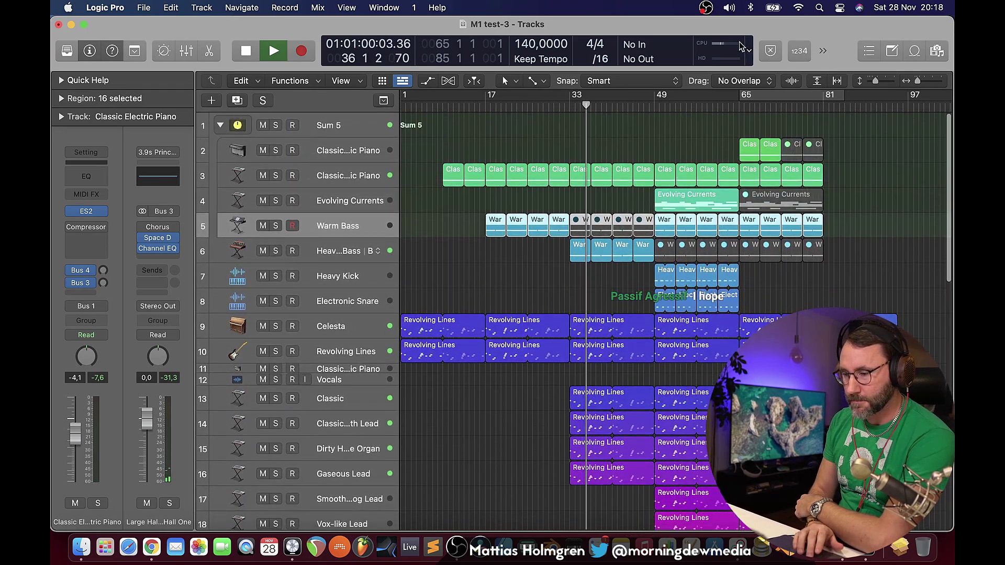
Show the Performance Meter during playback, place it over the upper track headers, and quit Chrome.
click(739, 43)
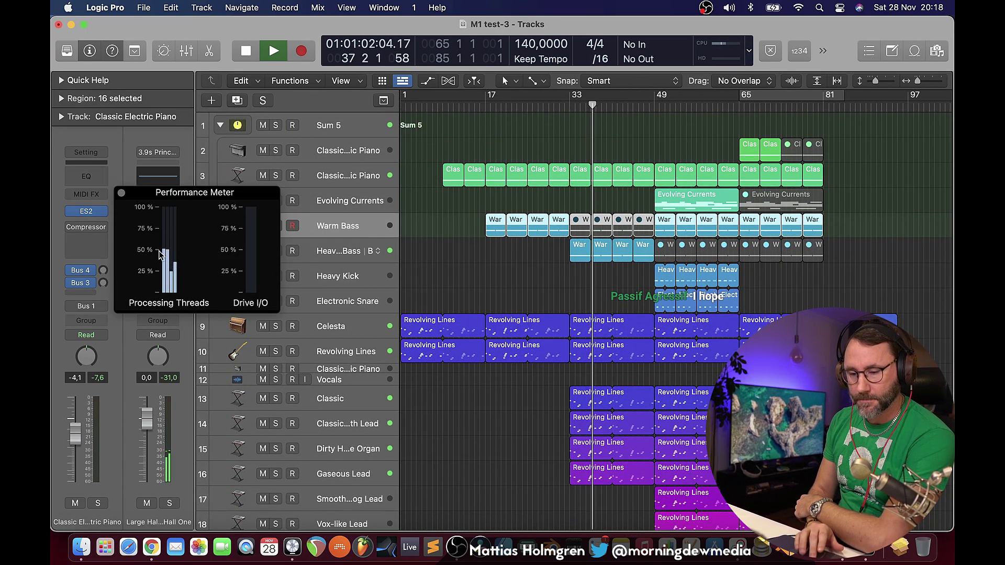
mouse_move(183, 278)
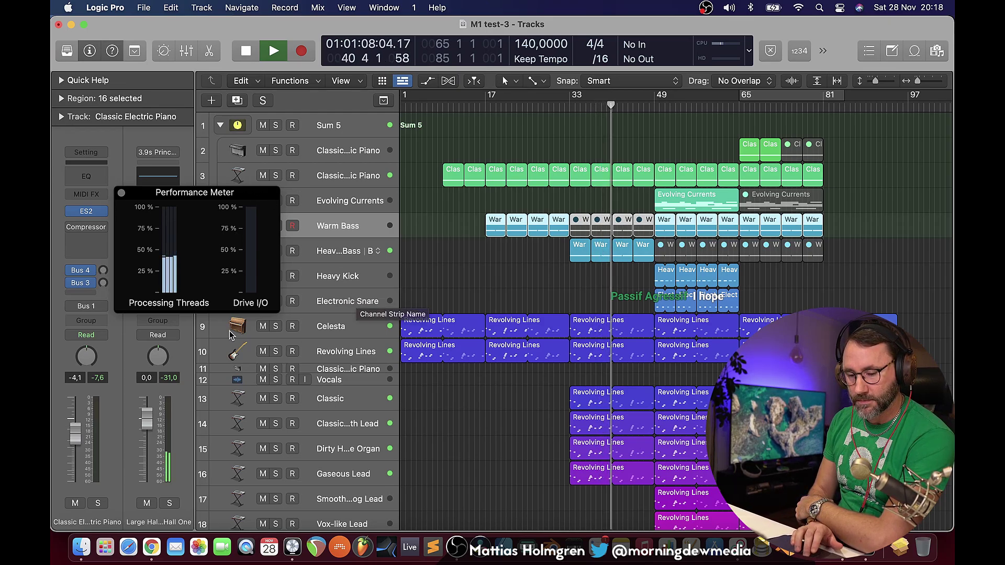
right_click(150, 556)
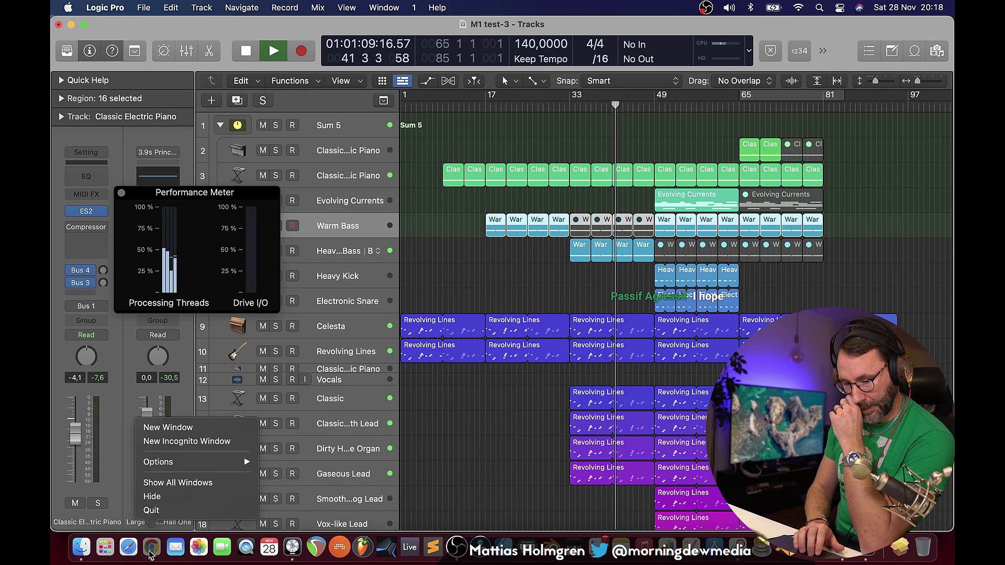
click(163, 512)
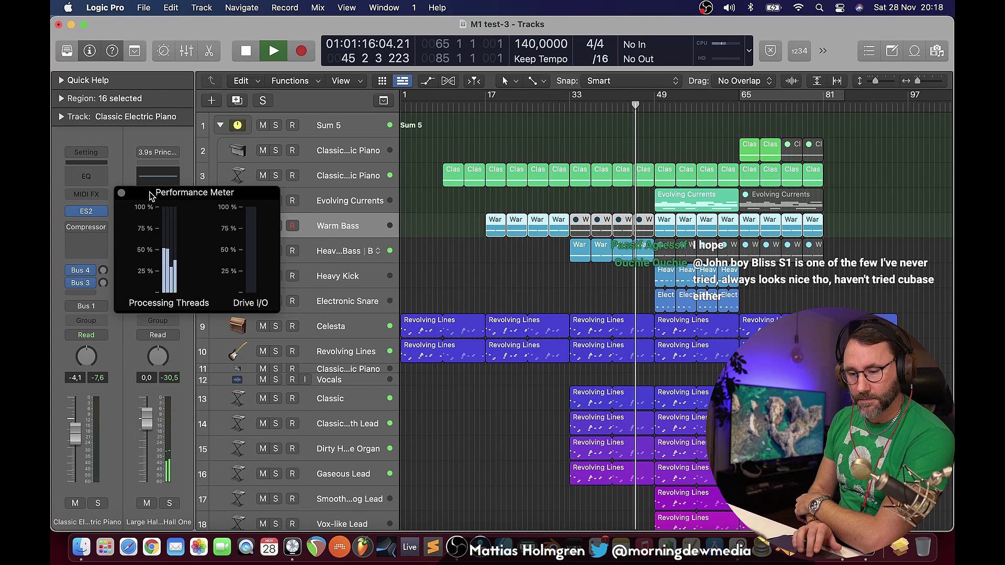
drag(151, 196, 250, 145)
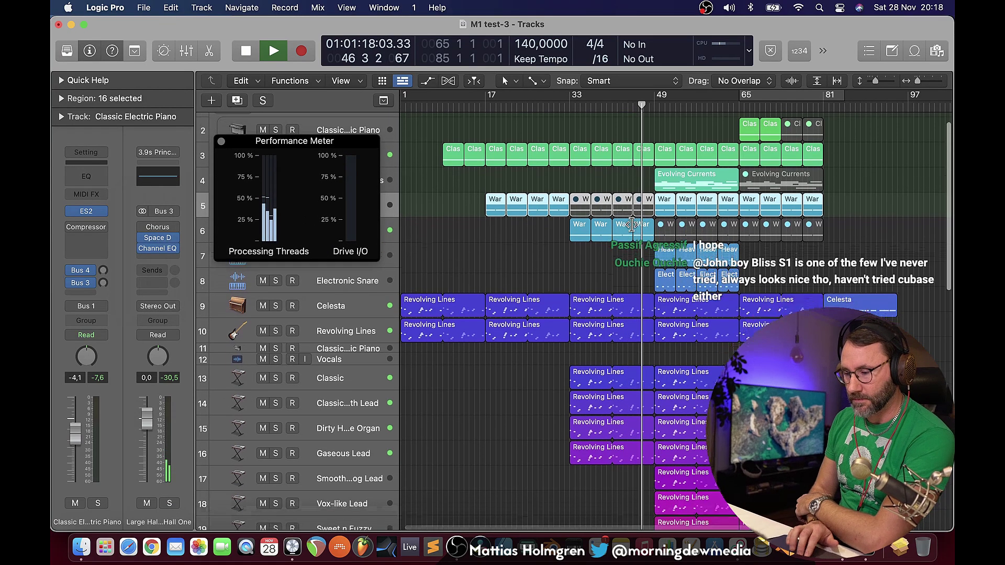
Open the Gibson track's M1 test-3_2#05 region in the audio editor and make the editor follow the playhead.
scroll(632, 225, down, 2)
click(920, 82)
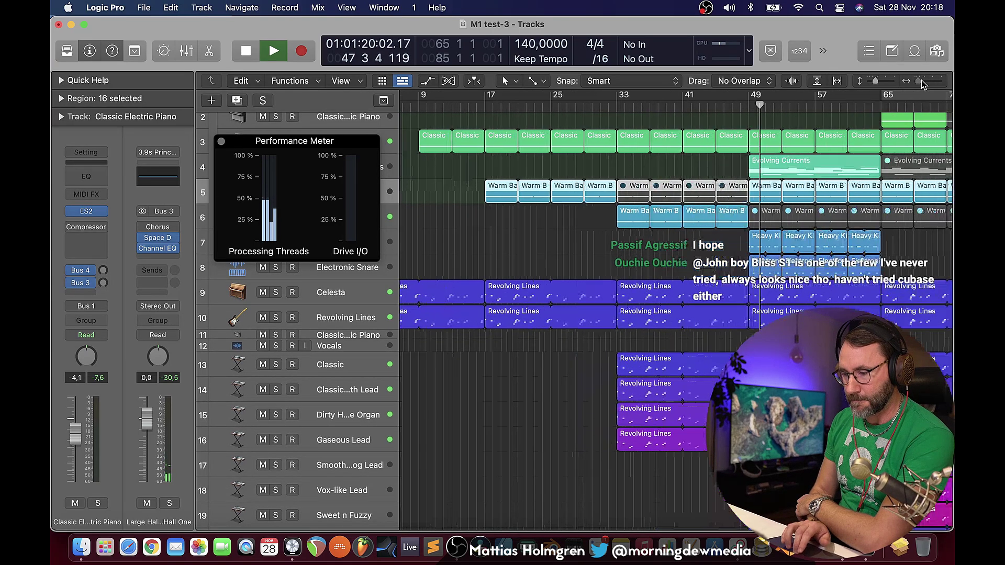
scroll(513, 315, right, 3)
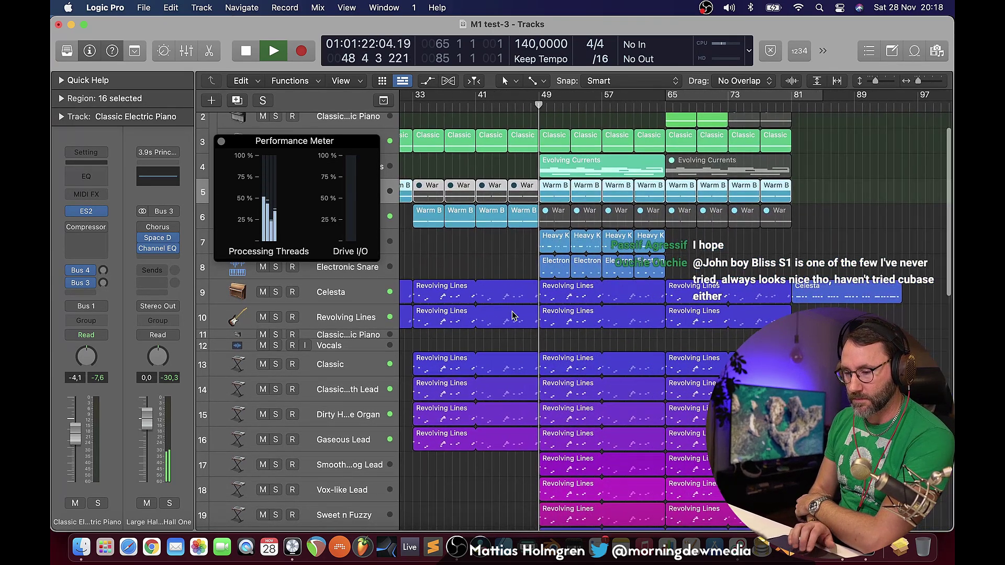
scroll(550, 306, up, 2)
scroll(570, 296, down, 5)
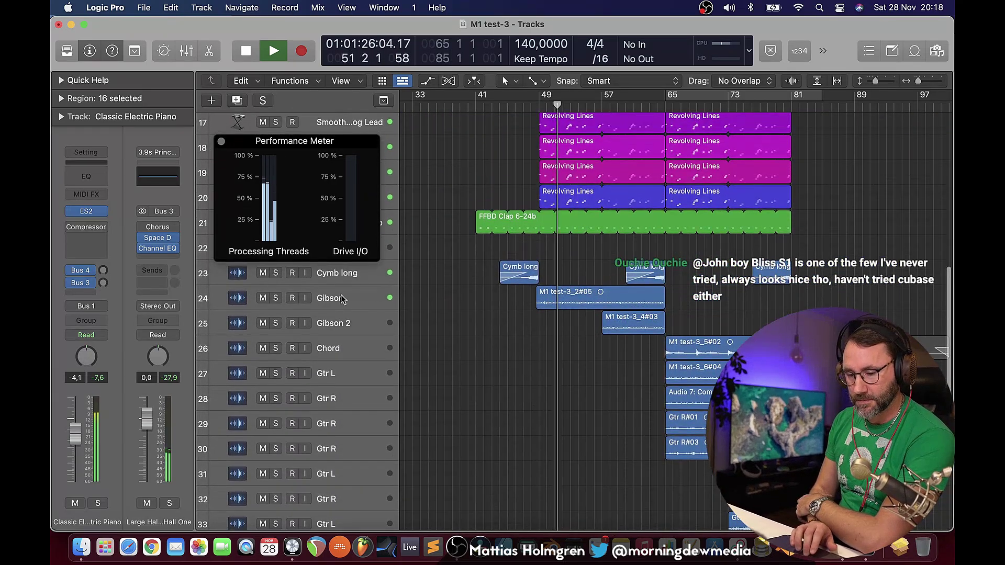
click(570, 296)
double_click(574, 306)
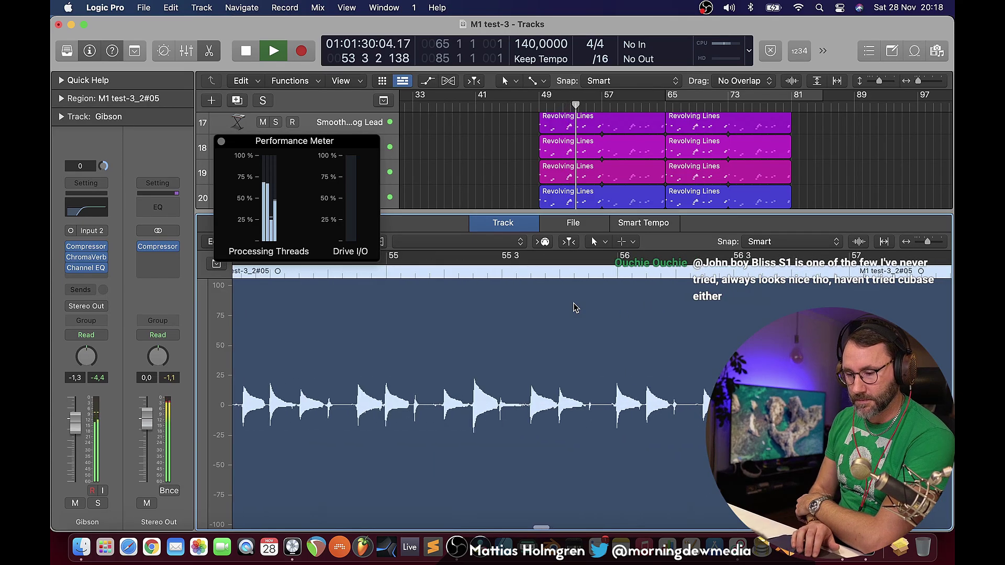
click(568, 241)
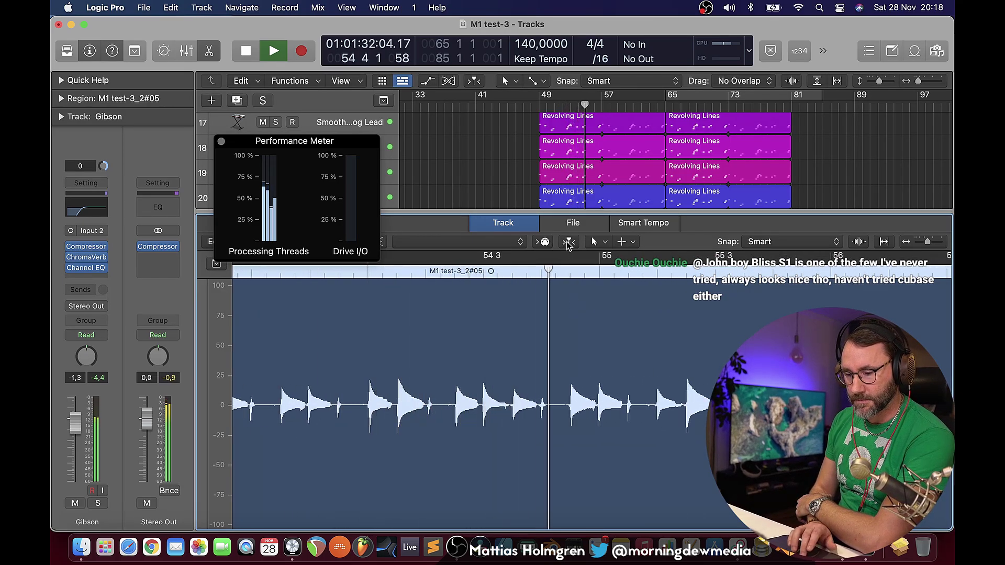
Close the Performance Meter, view the Gibson waveform over a longer time span, and close the audio editor.
click(221, 141)
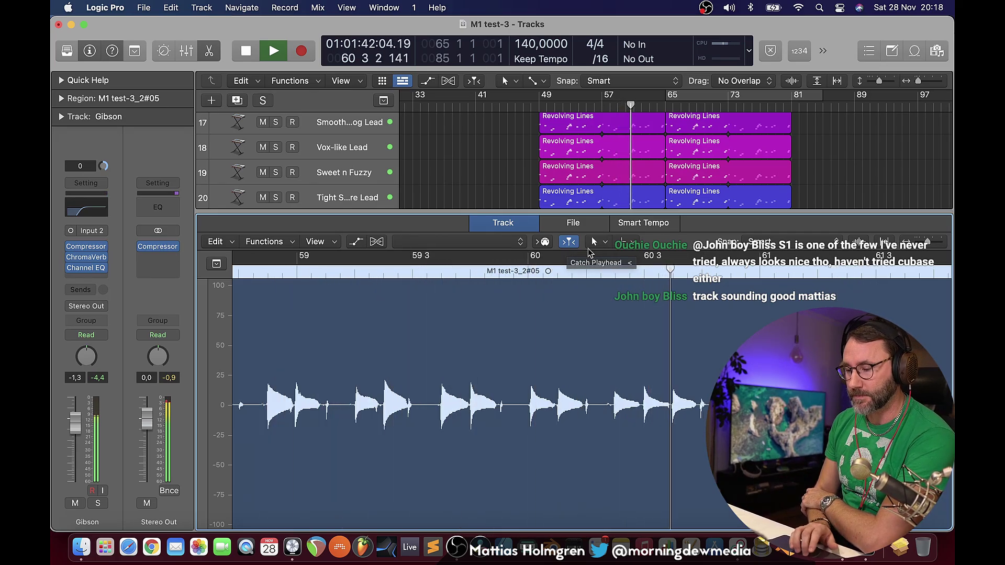
drag(931, 242, 926, 242)
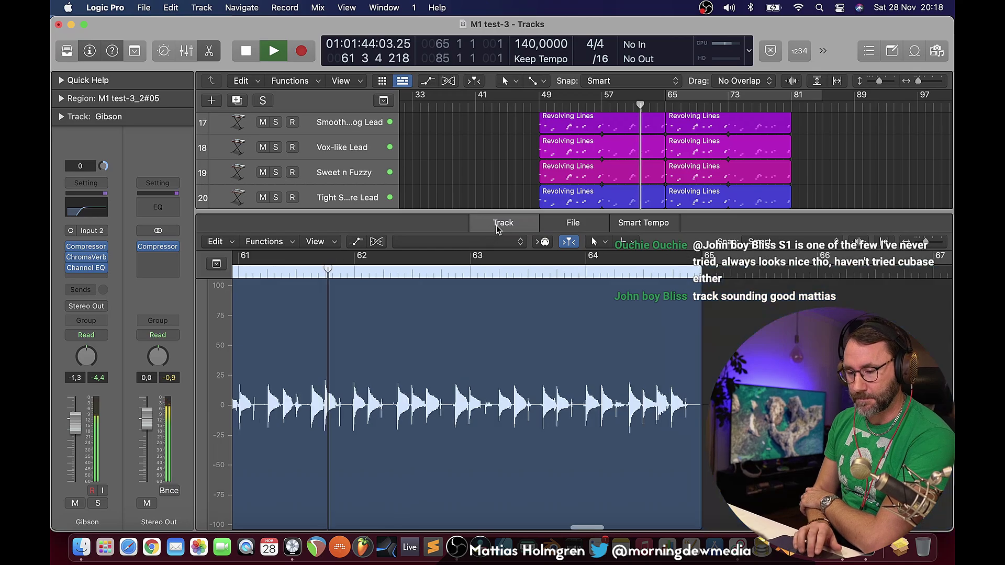
key(e)
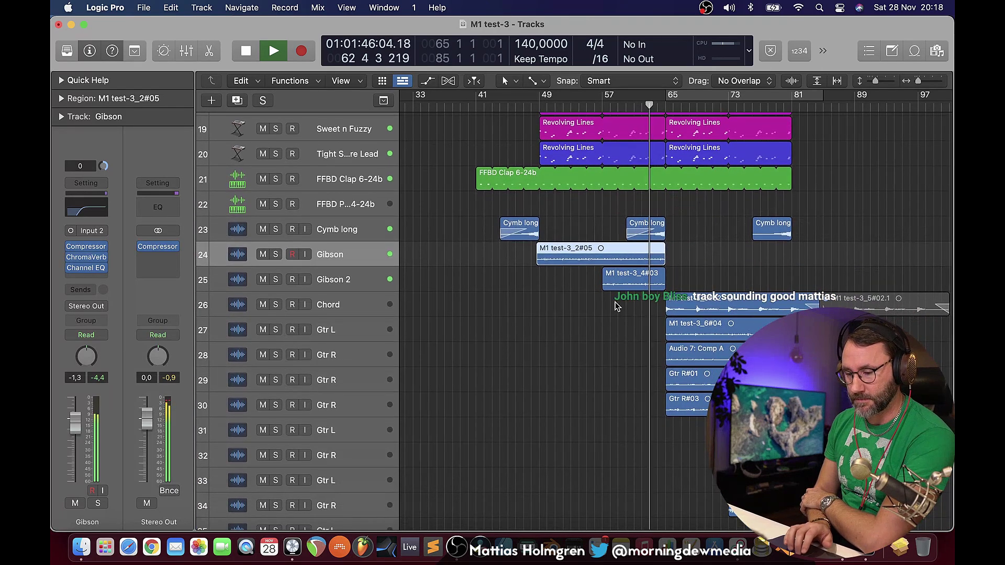
Look over the guitar and Vital tracks around bar 65 and check the processing load in the Performance Meter.
scroll(610, 298, down, 3)
scroll(611, 303, right, 5)
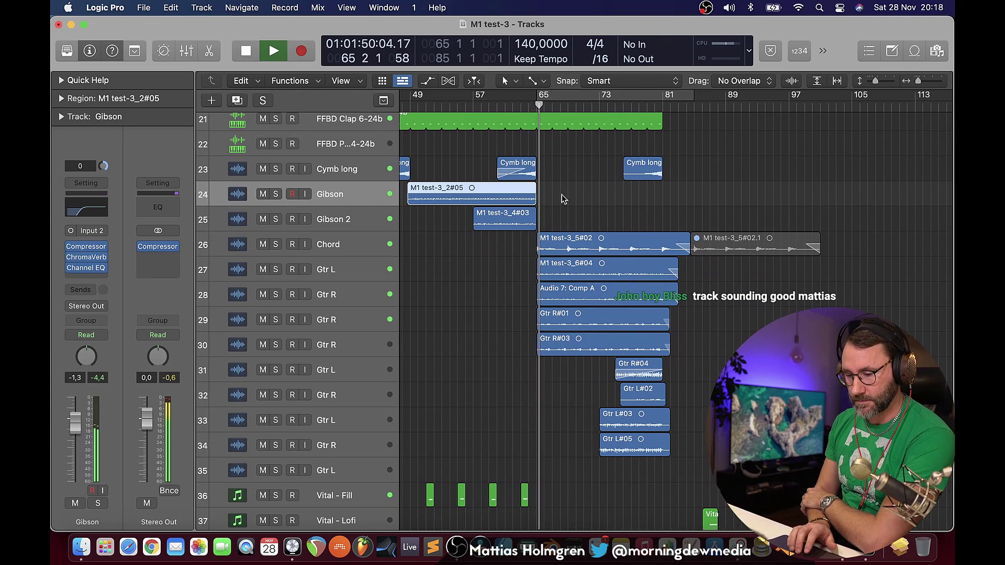
scroll(563, 199, down, 4)
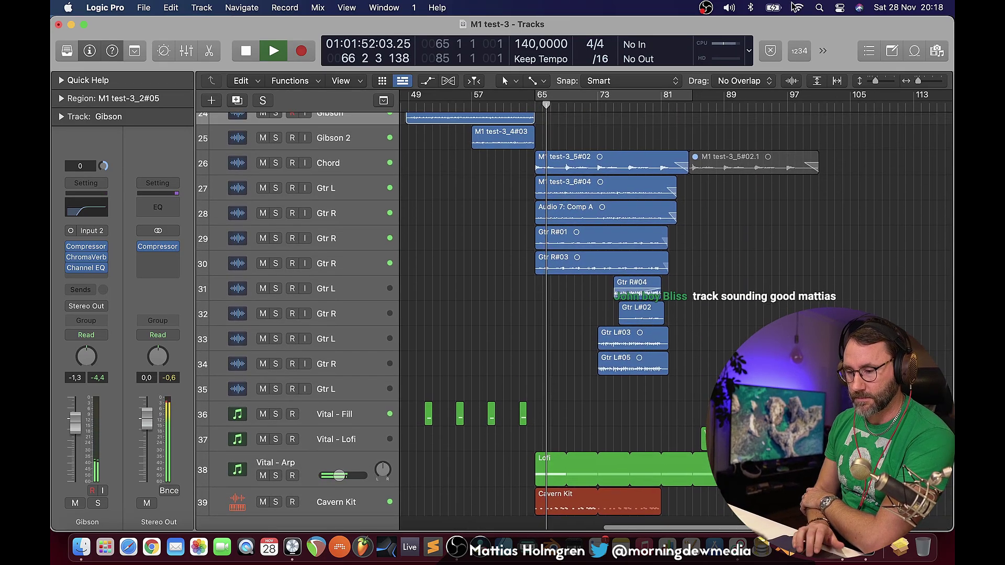
double_click(729, 49)
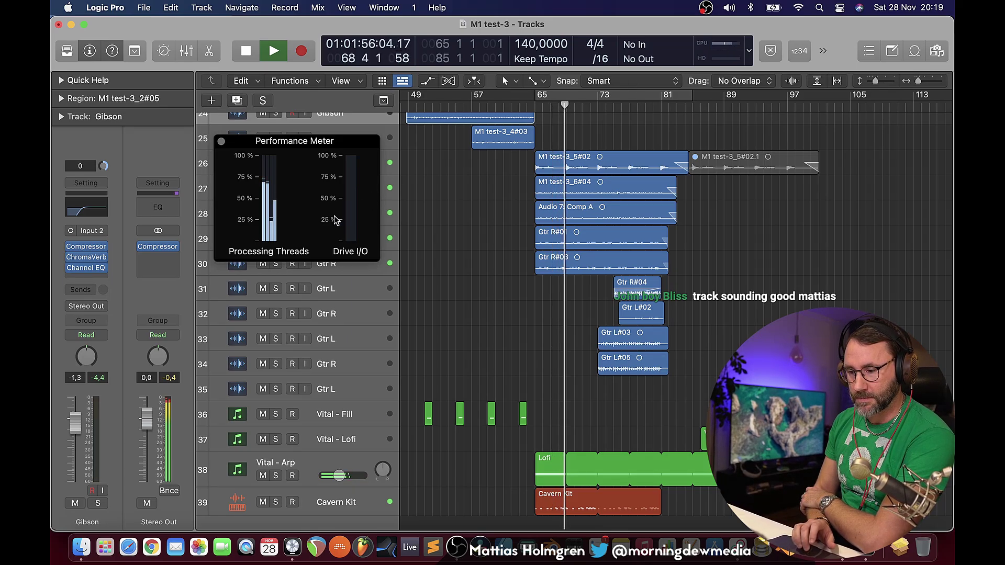
drag(916, 83, 919, 83)
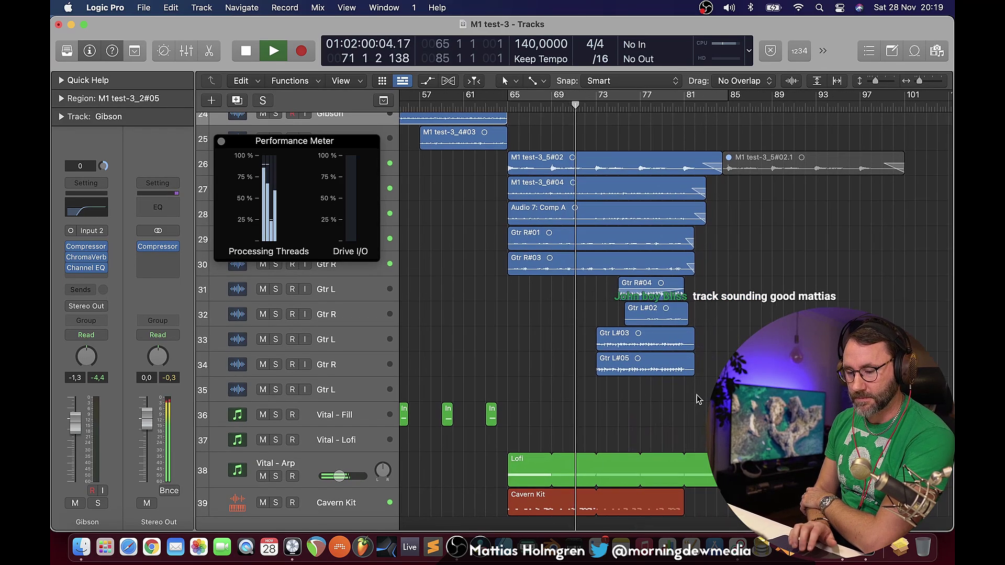
Select the Vital - Arp track and inspect its Vital synthesizer with the plug-in header hidden, closing the plug-in when done.
click(285, 464)
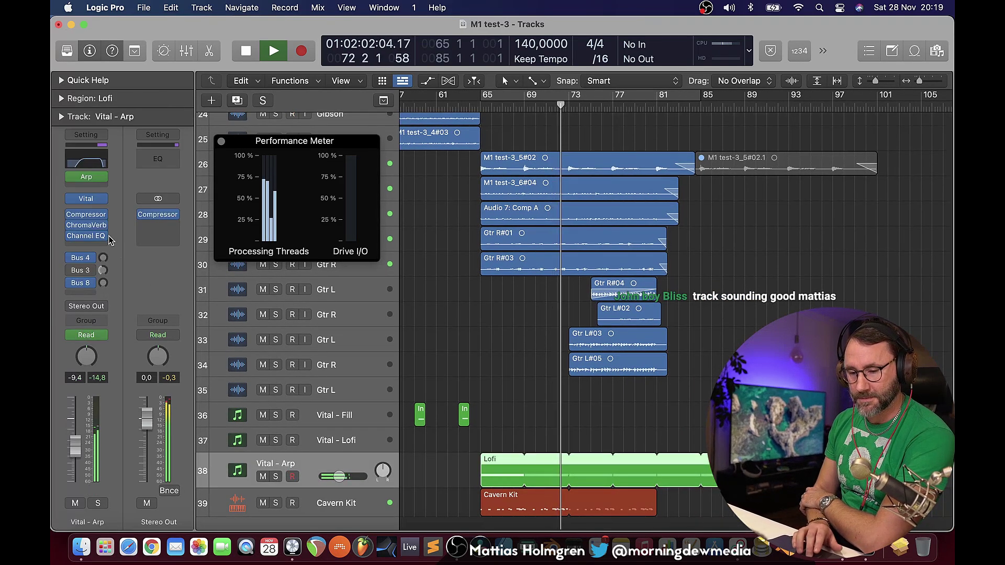
click(87, 201)
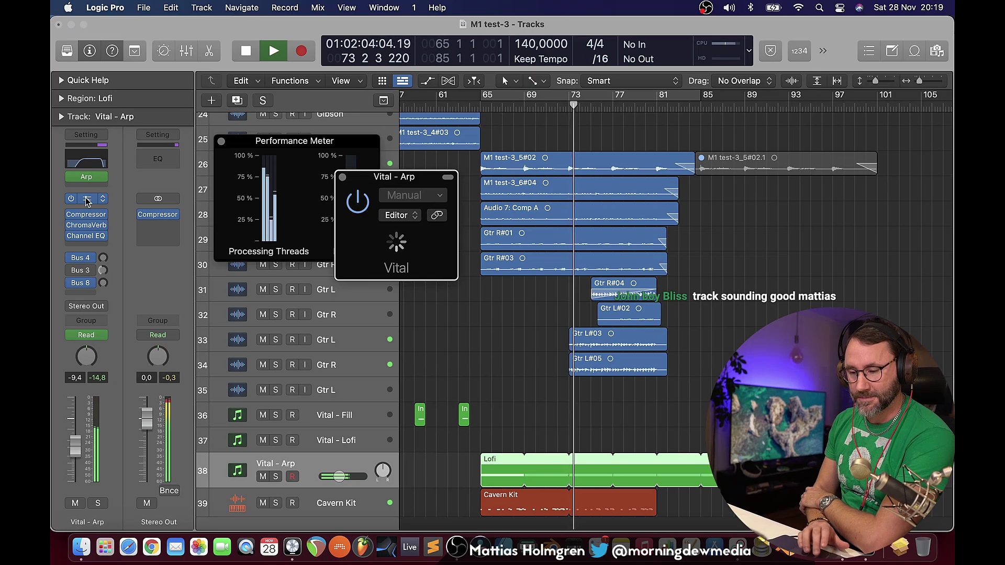
drag(513, 178, 274, 4)
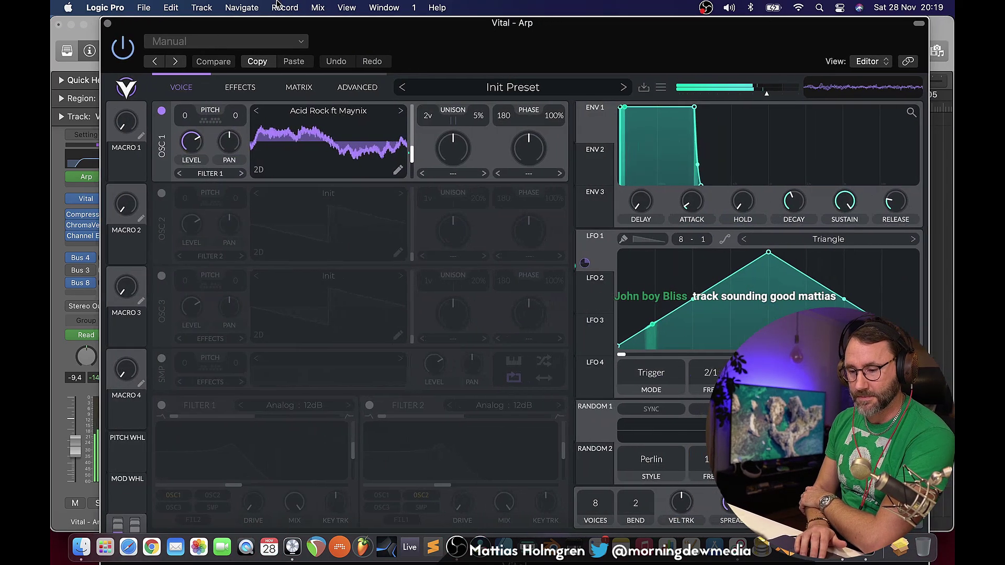
click(916, 25)
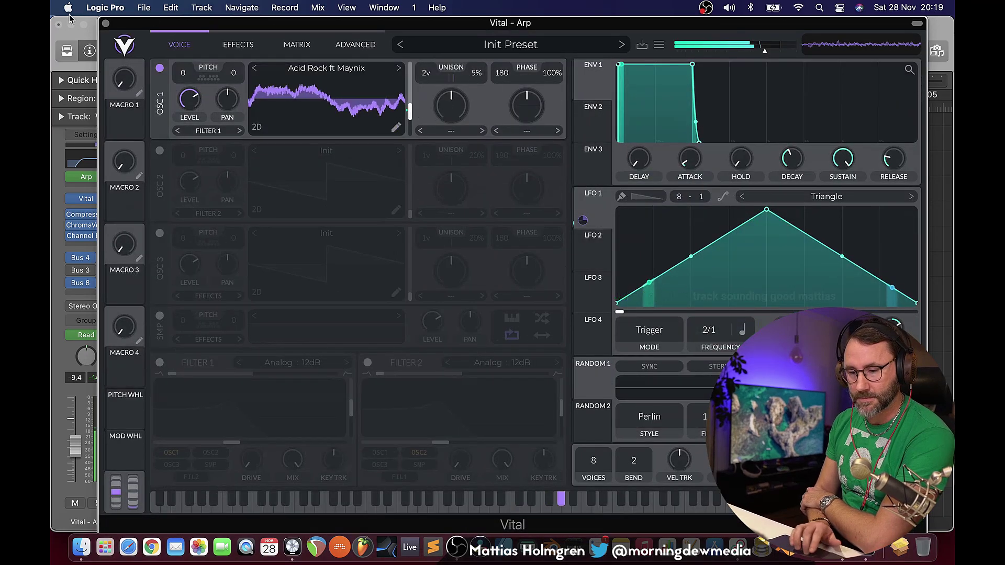
key(super+w)
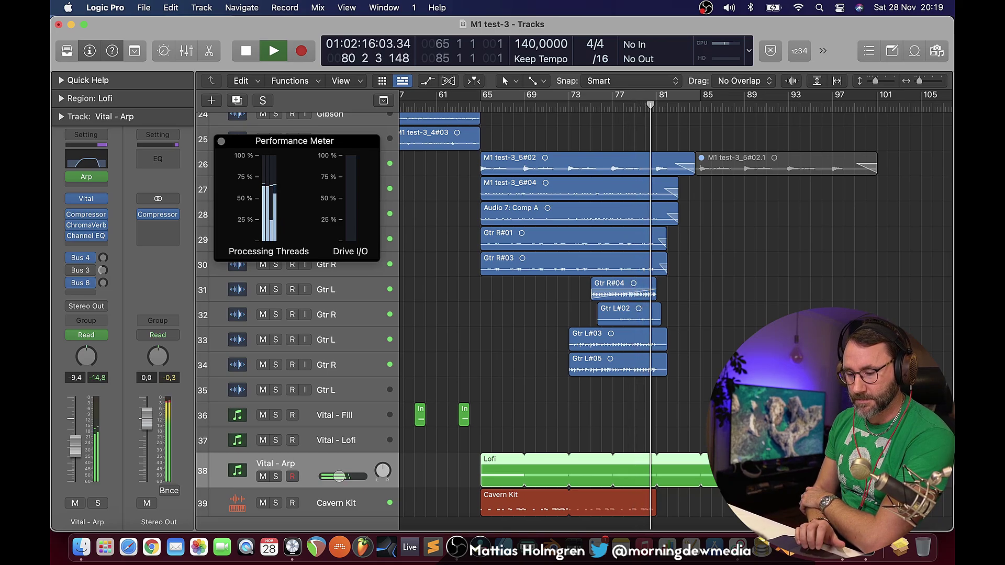
Select the Vital - Lofi track and inspect its Vital preset "A happy ending of the world" with the header hidden, closing the plug-in when done.
scroll(537, 316, down, 2)
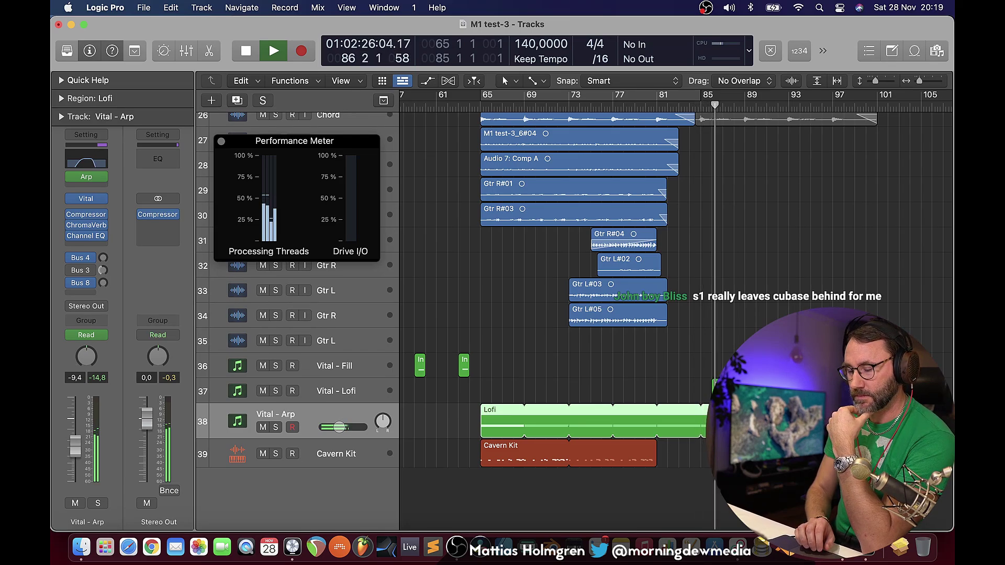
scroll(524, 314, up, 15)
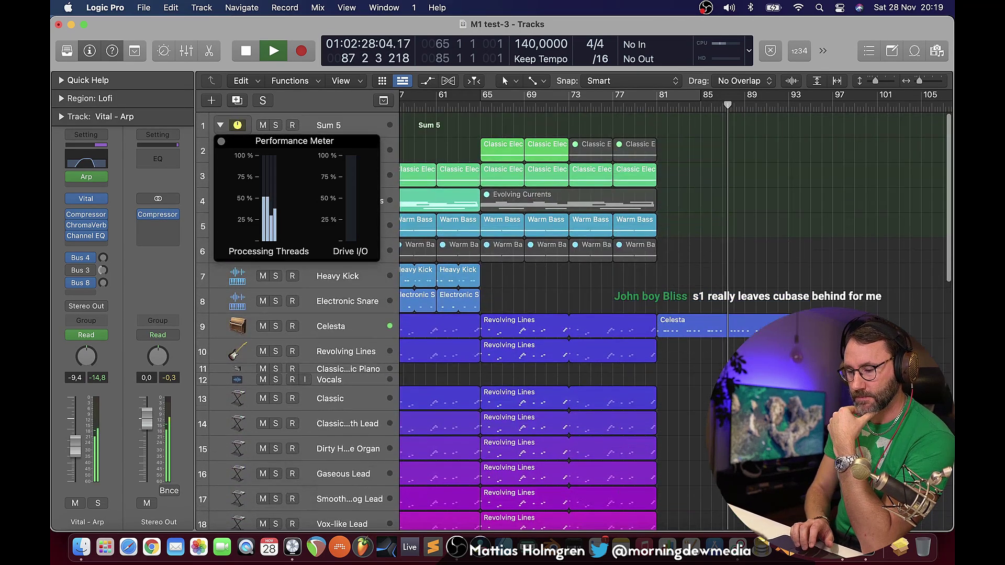
scroll(523, 314, down, 12)
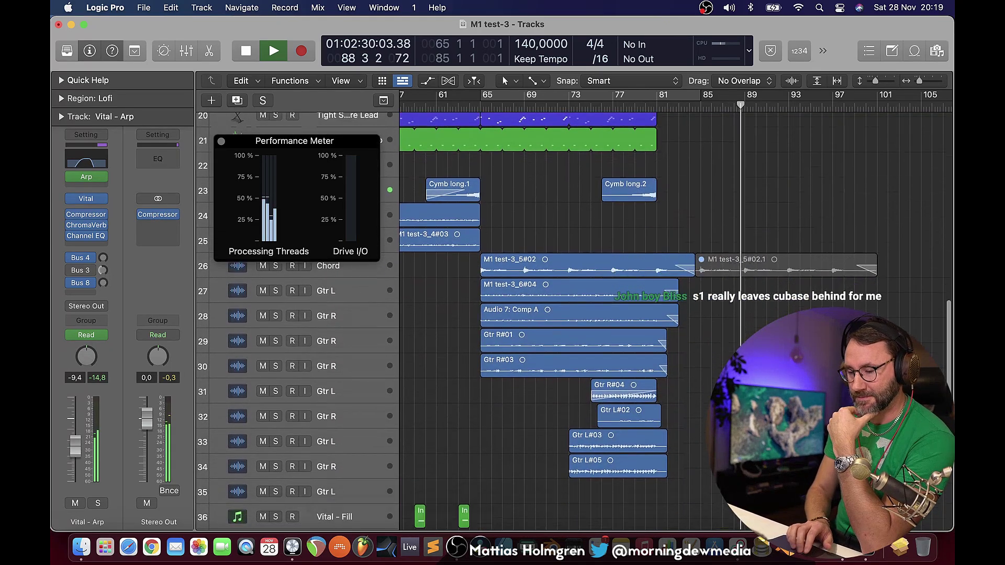
scroll(341, 367, down, 5)
click(340, 390)
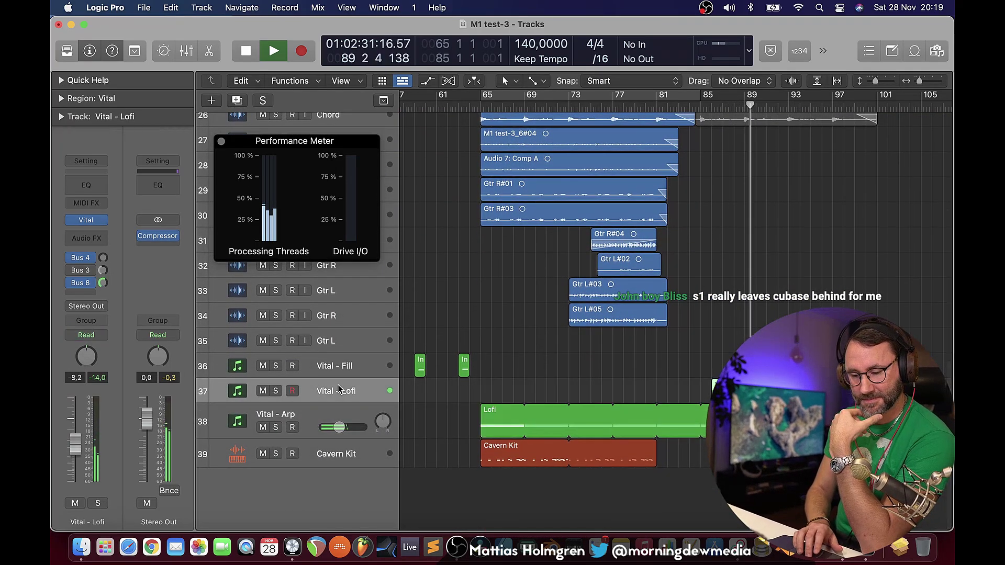
click(85, 220)
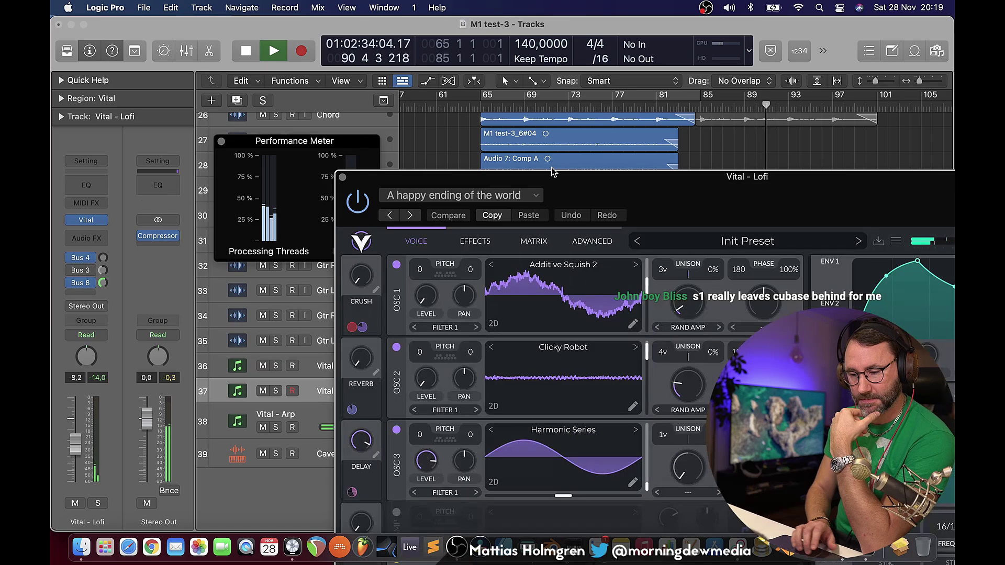
drag(553, 173, 328, 6)
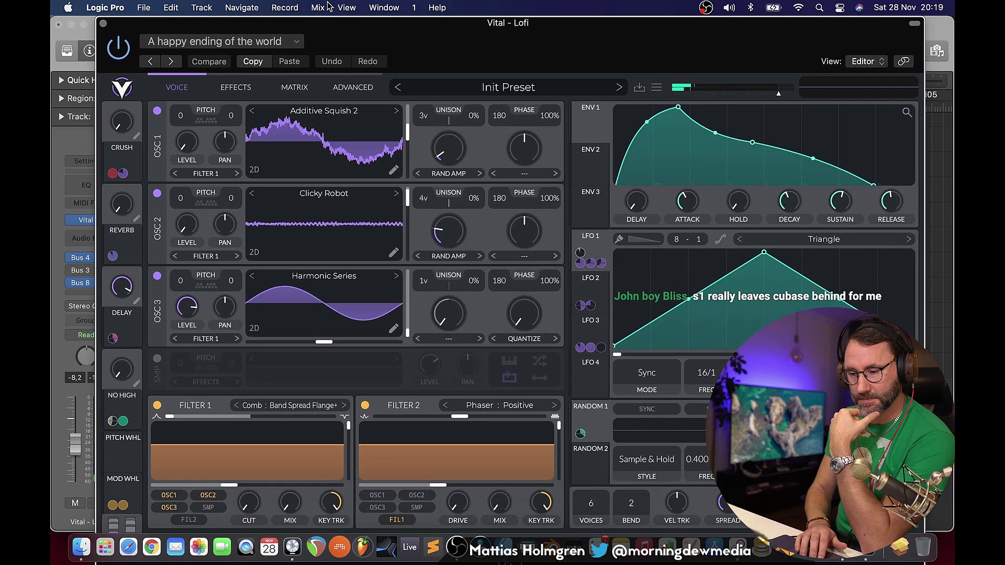
click(914, 24)
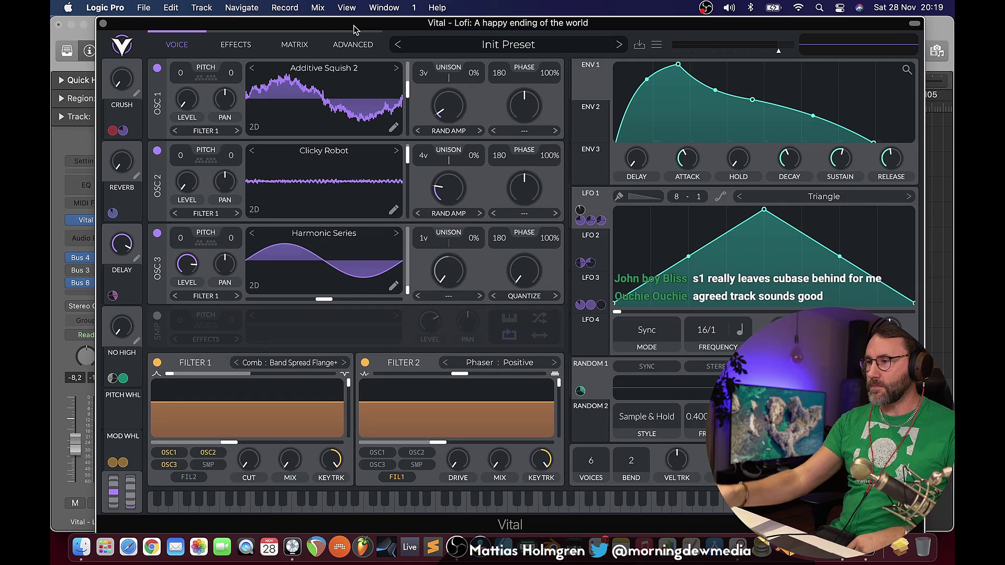
click(103, 24)
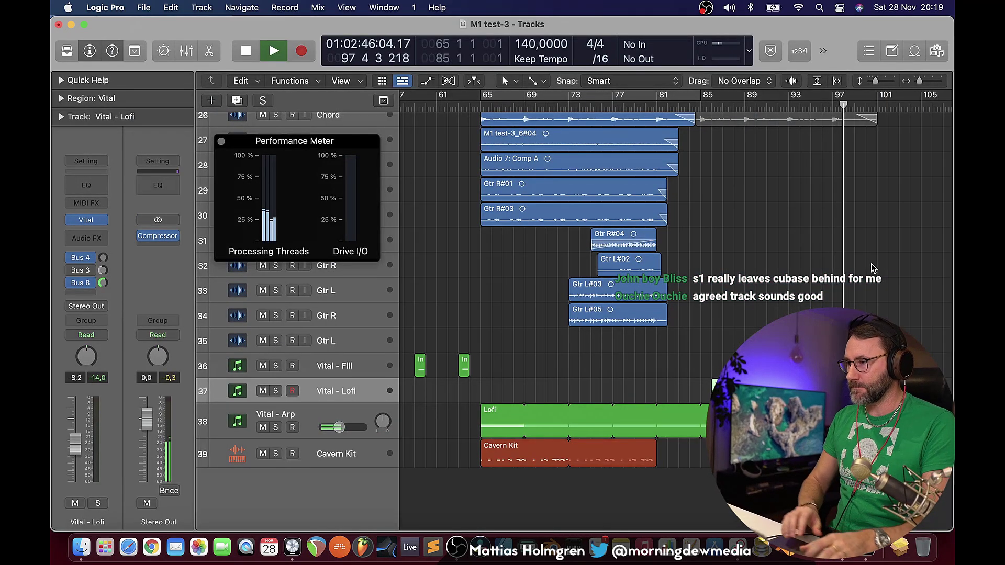
Stop playback, return the view to the Sum 5 track stack, and close the Performance Meter.
key(space)
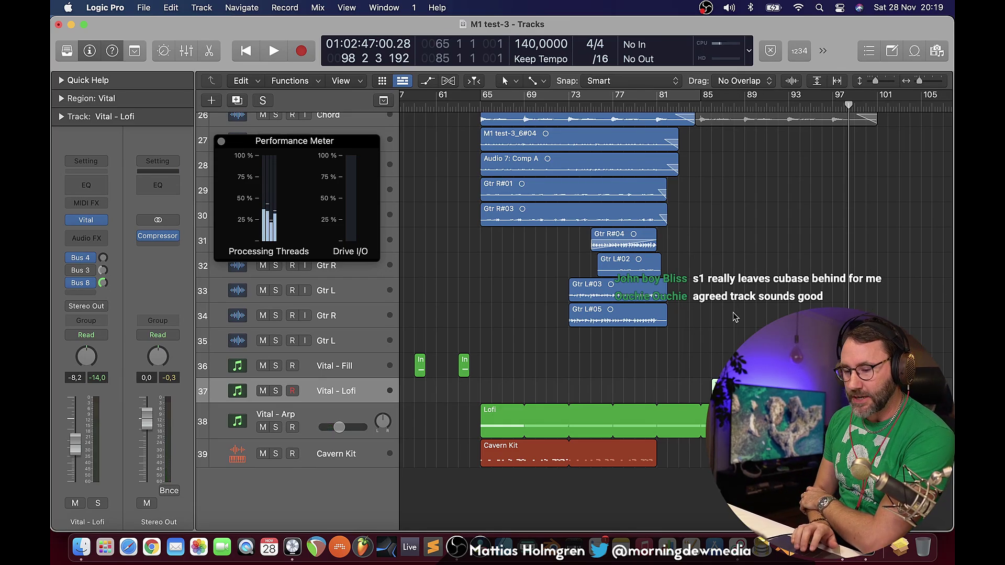
scroll(732, 312, up, 20)
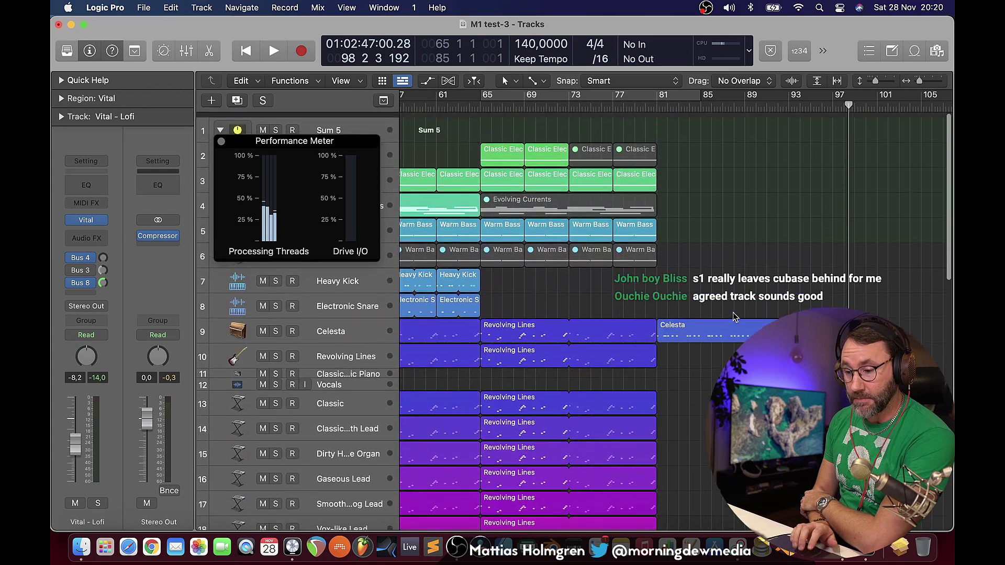
scroll(733, 316, left, 5)
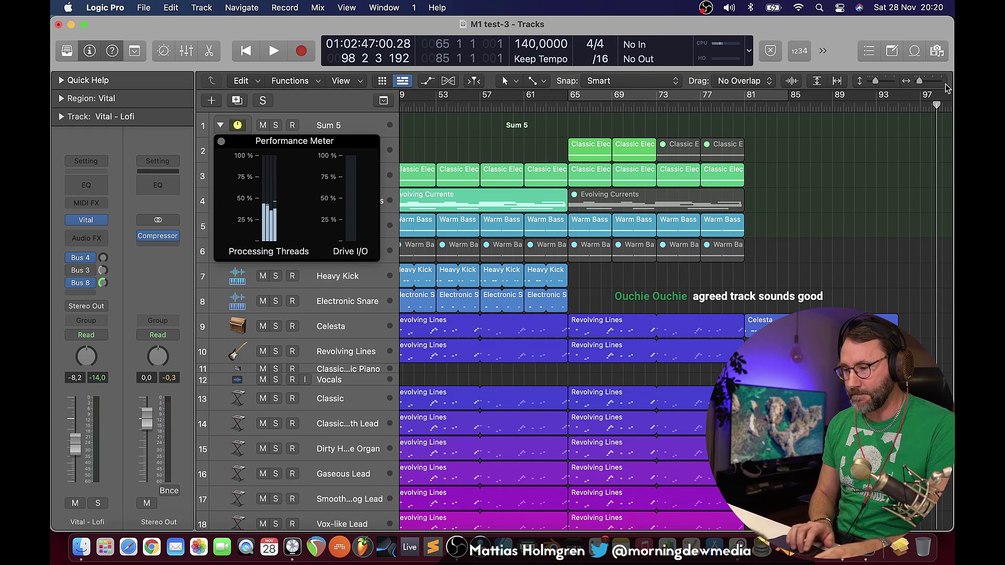
drag(921, 85, 924, 88)
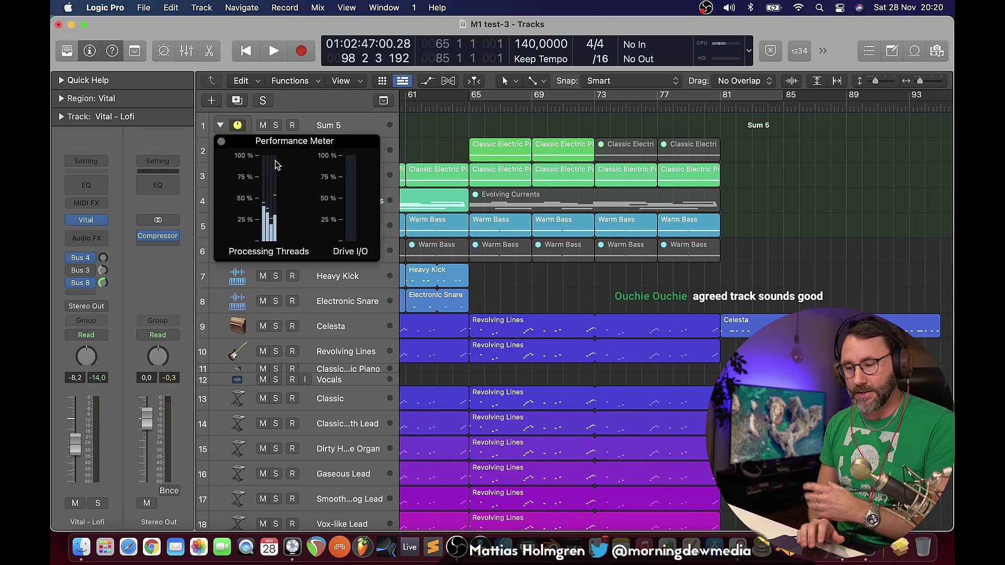
click(222, 142)
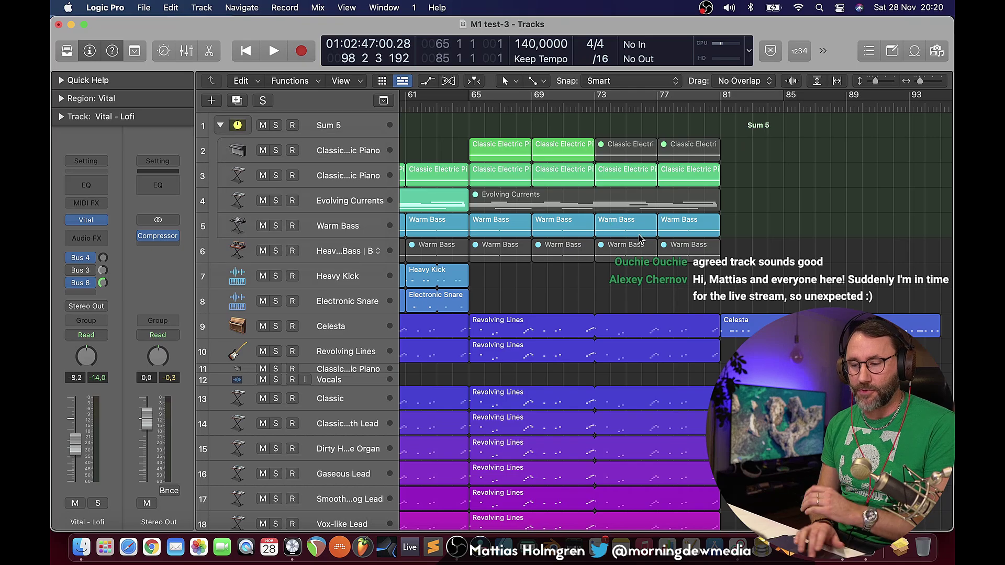
Select the Vital - Fill track near the end of the track list and open its Vital synthesizer.
scroll(639, 234, down, 15)
scroll(638, 234, down, 6)
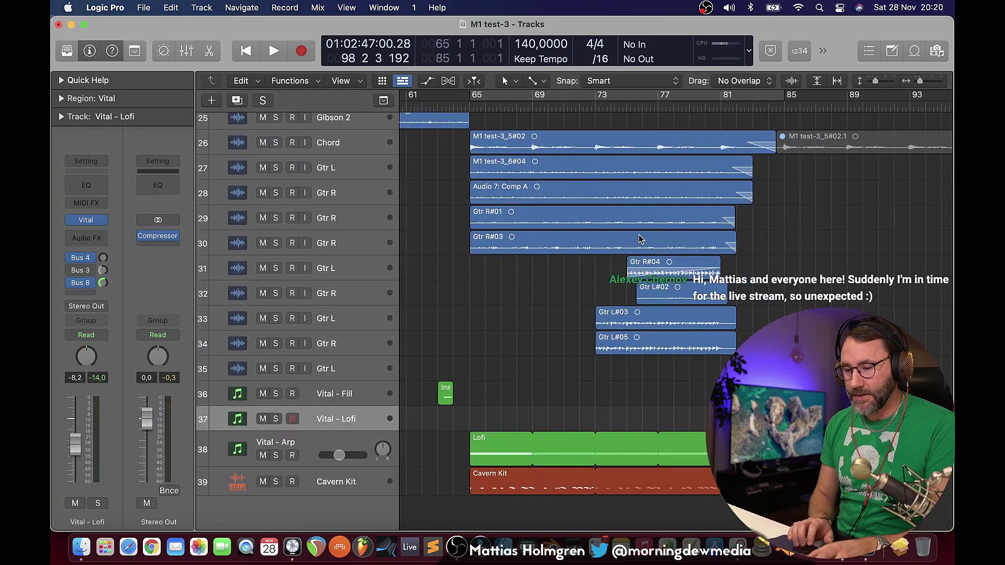
drag(919, 81, 917, 81)
scroll(735, 219, right, 3)
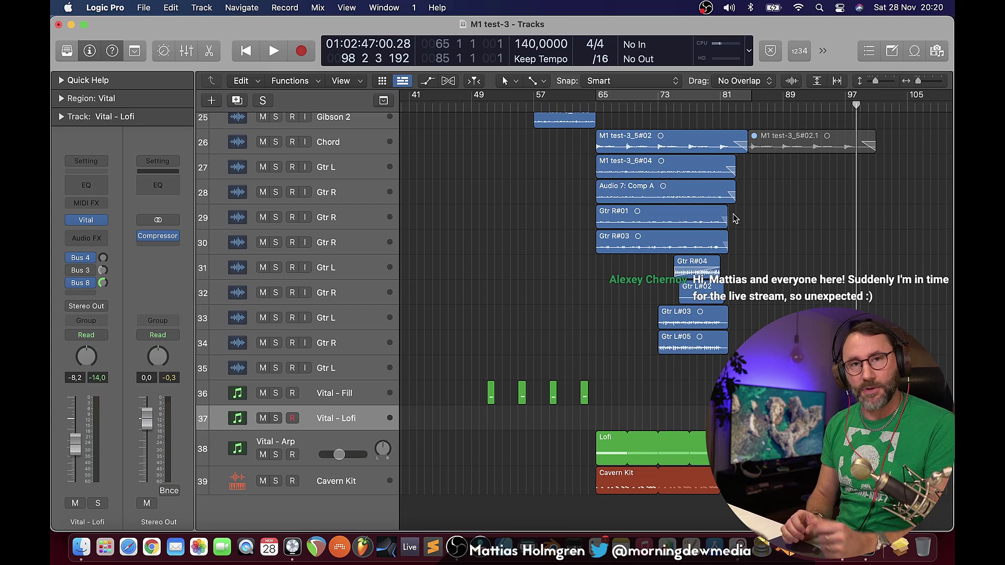
scroll(734, 219, down, 1)
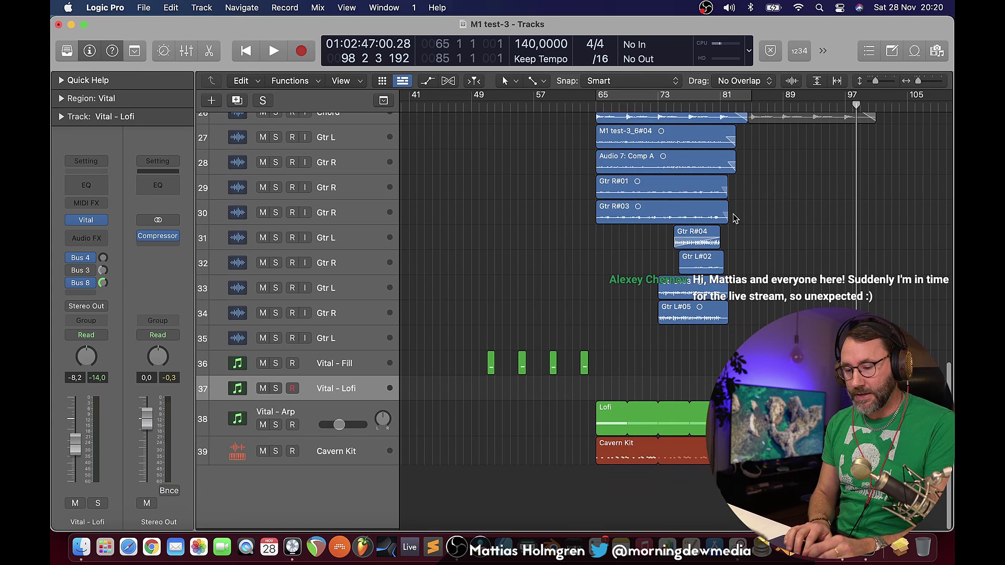
click(325, 369)
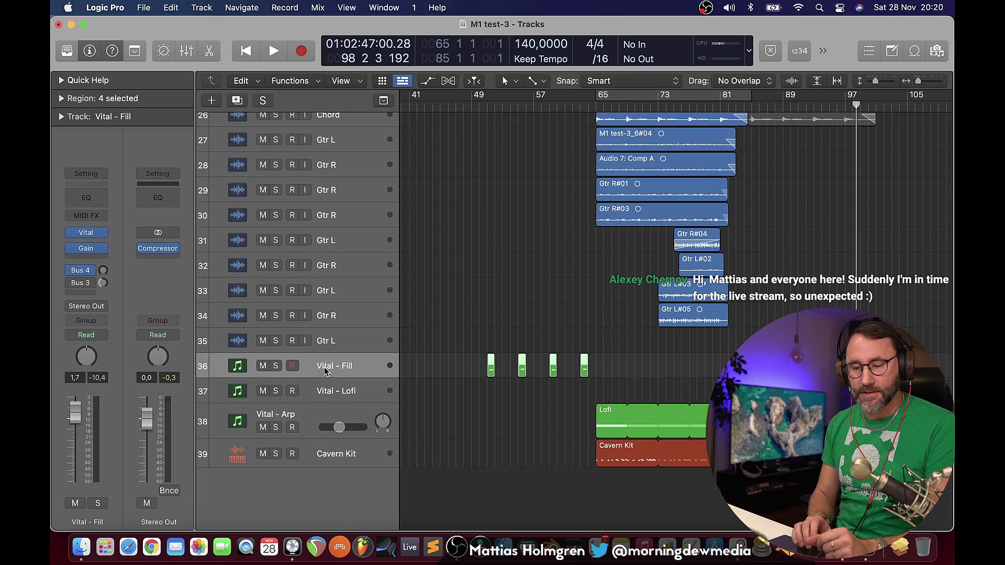
click(88, 233)
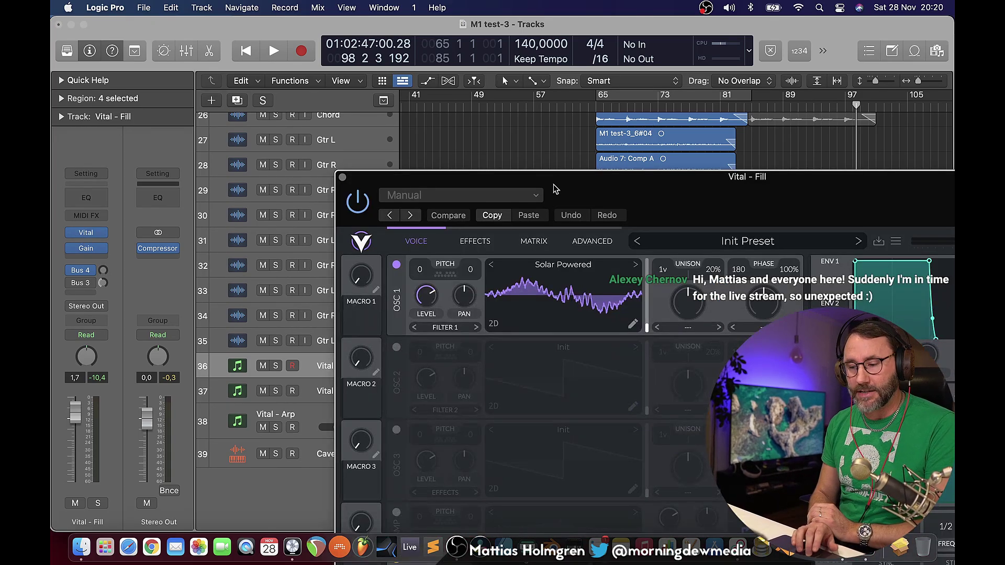
Hide the plug-in header of the Vital - Fill synthesizer and reposition its window to inspect the Init Preset.
drag(556, 189, 314, 6)
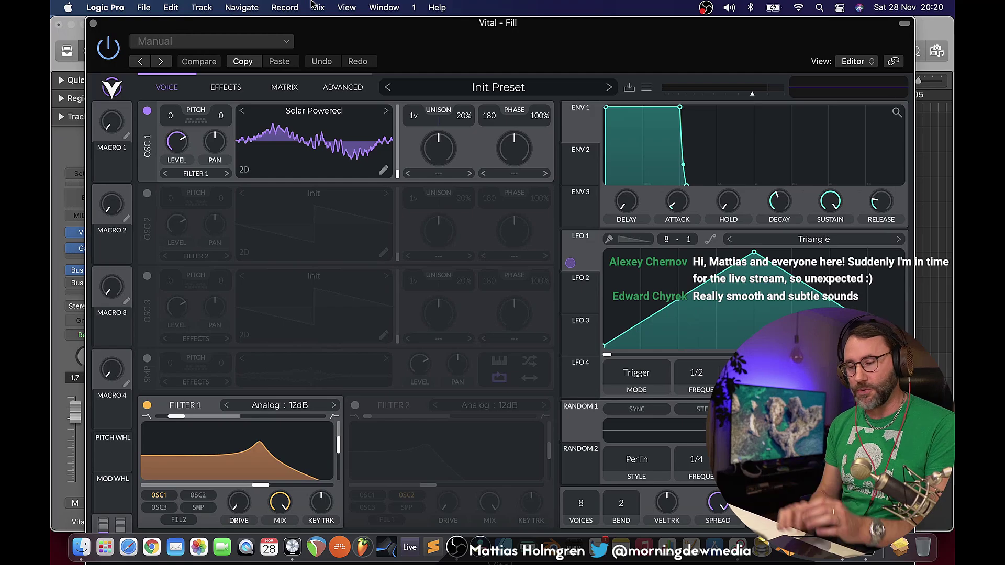
click(905, 24)
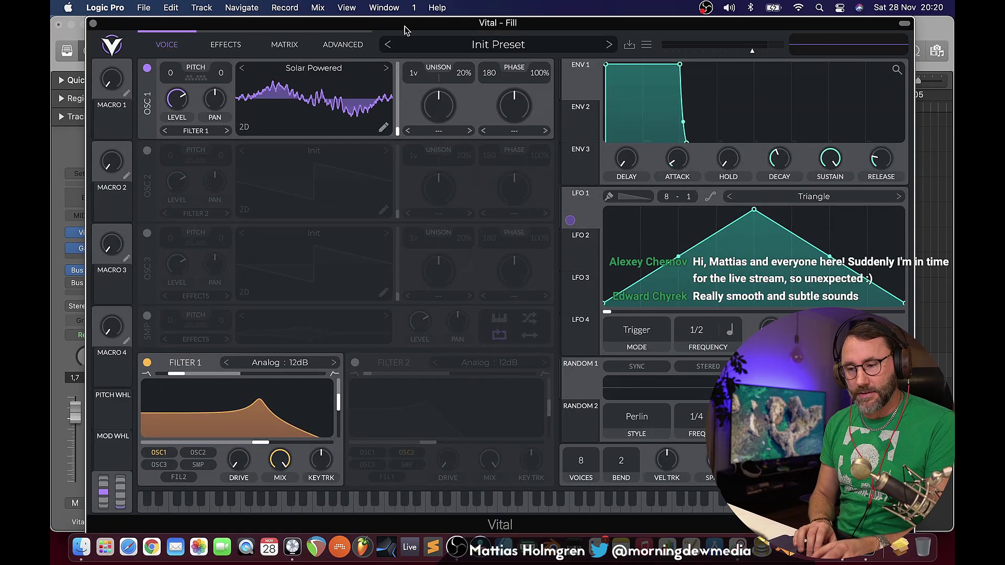
drag(398, 25, 439, 9)
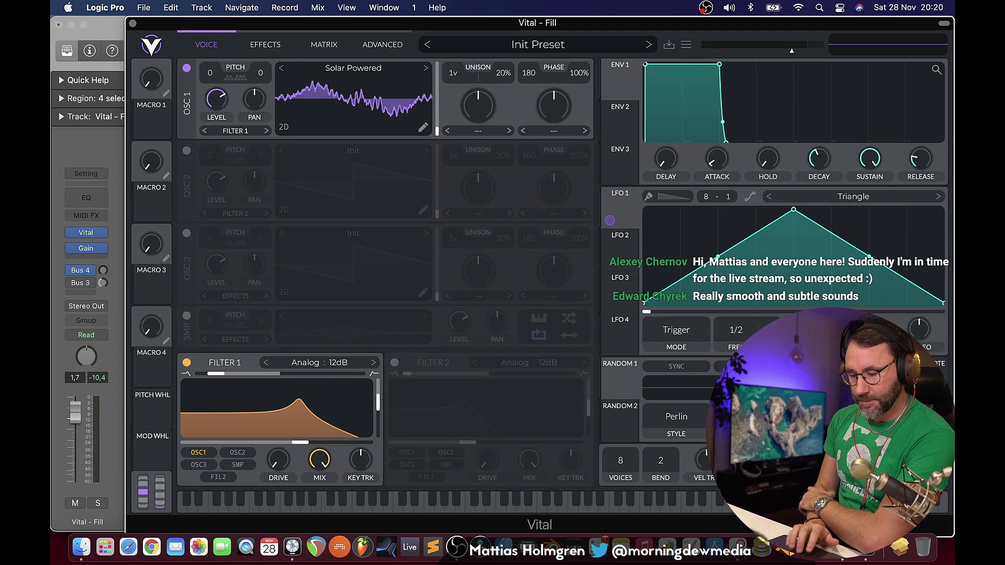
Switch to Activity Monitor to check the CPU usage of Logic Pro's processes, closing it and the Vital - Fill plug-in when done.
click(866, 558)
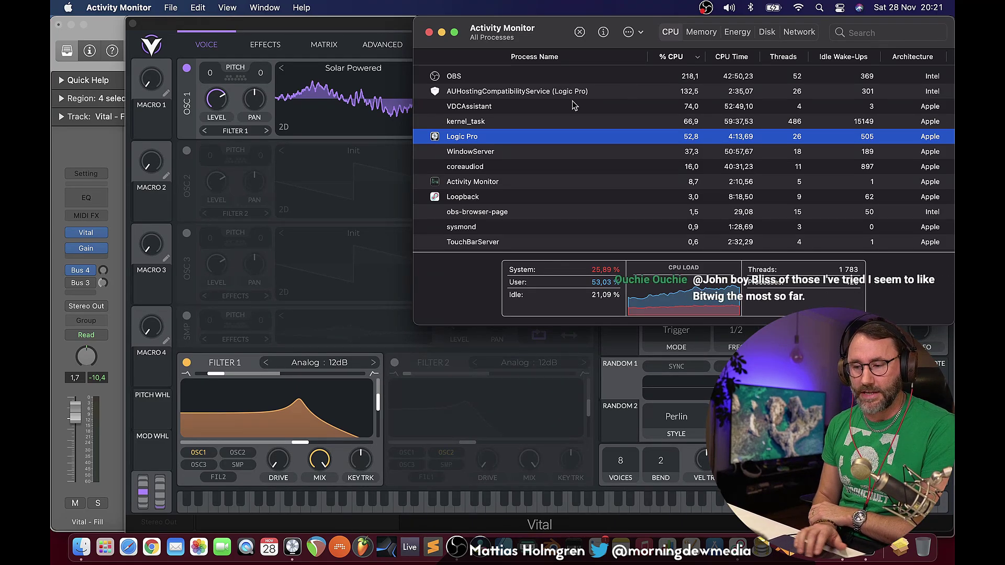
click(429, 32)
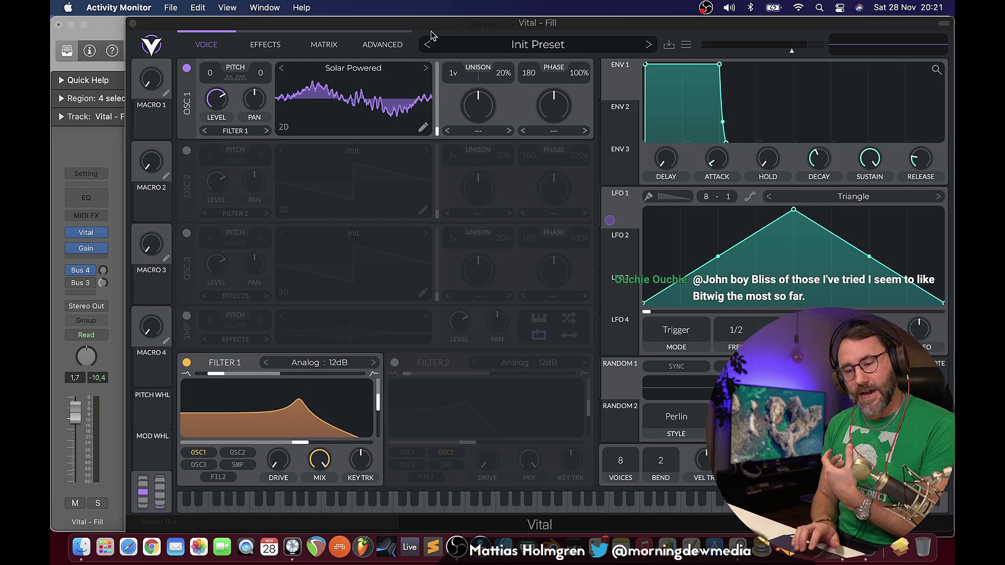
click(131, 25)
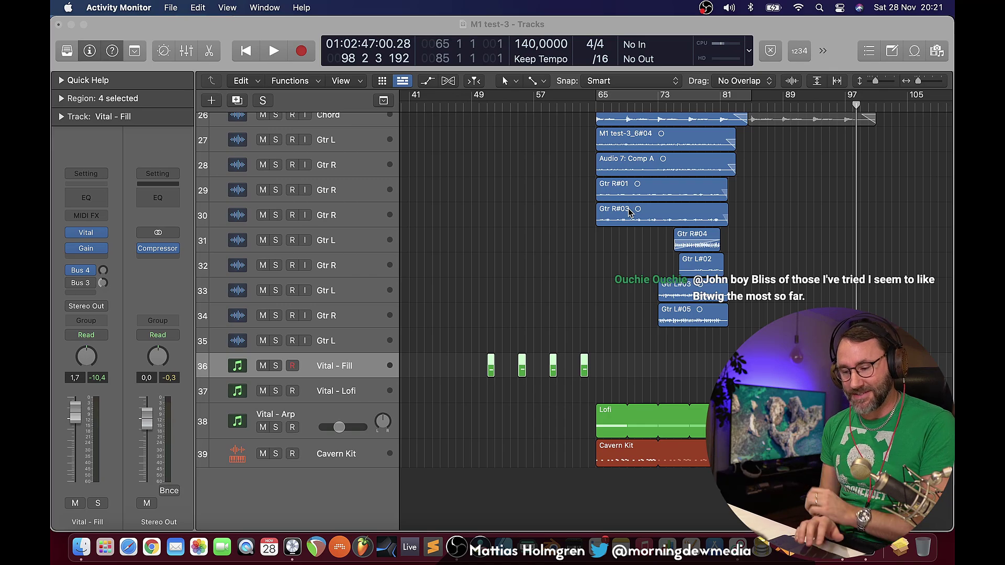
Look over the arrangement around bar 65, from the Sum 5 stack down to the soloed guitar tracks and the Vital tracks.
click(934, 84)
scroll(543, 337, up, 15)
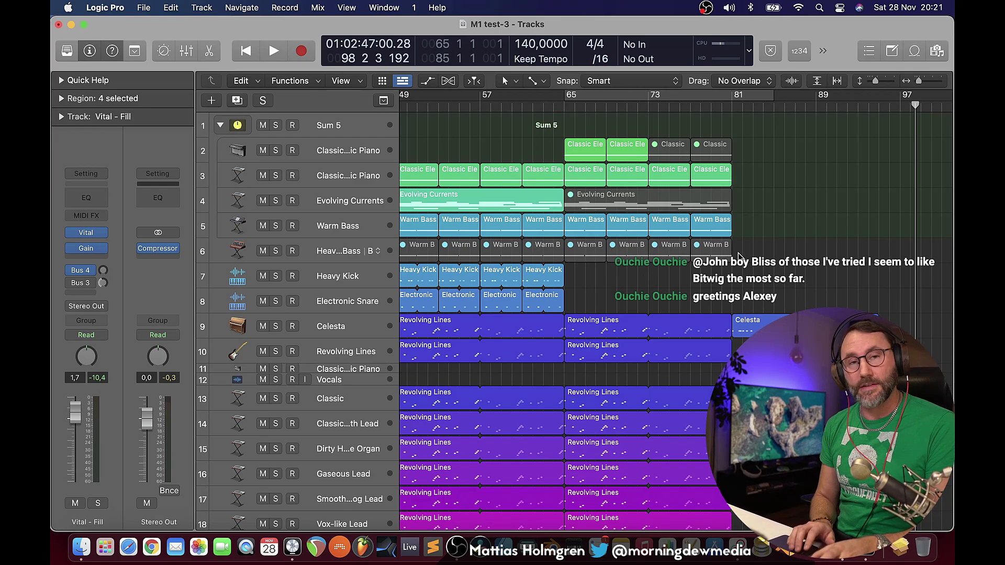
scroll(738, 256, down, 10)
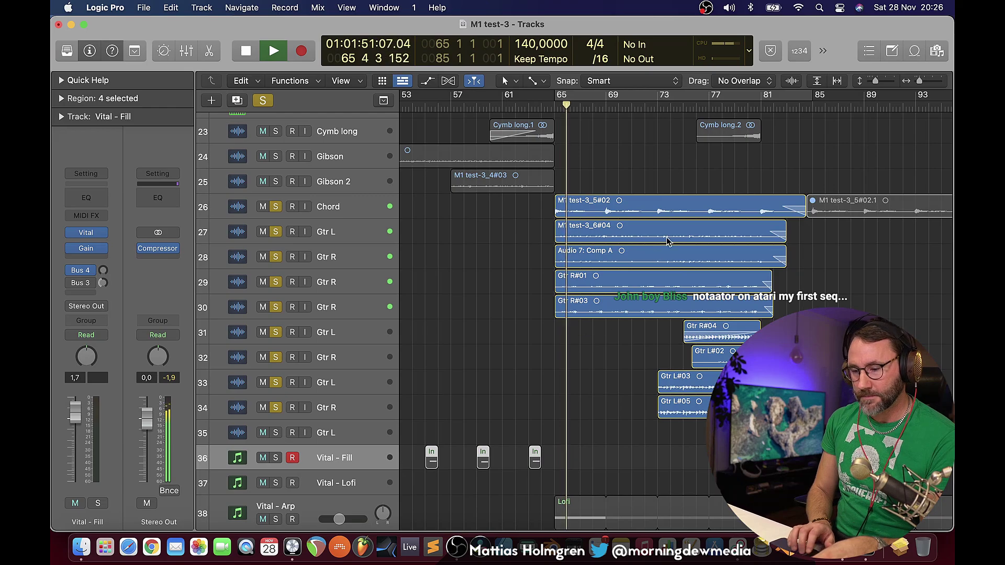
scroll(668, 241, up, 4)
scroll(667, 240, down, 6)
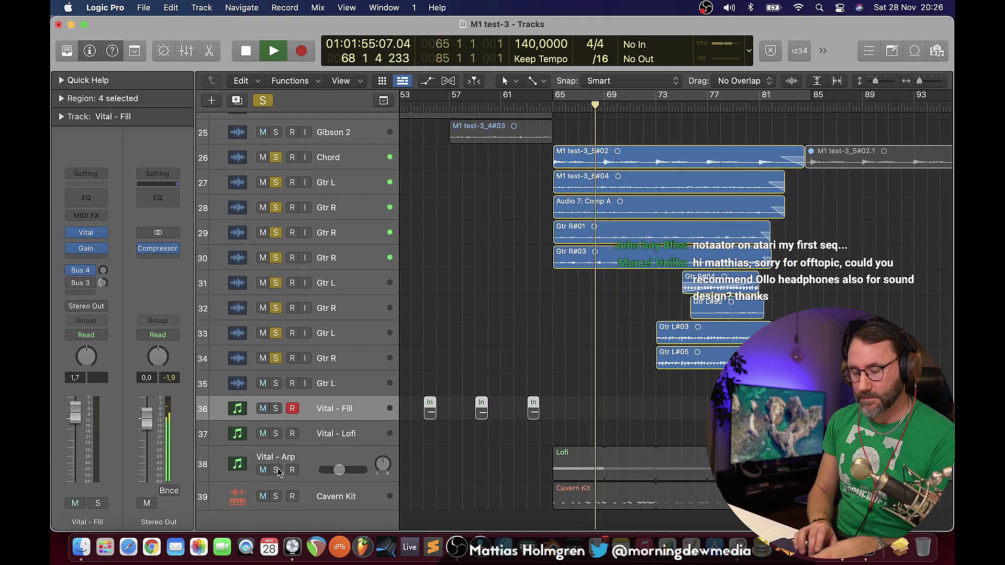
scroll(613, 300, up, 1)
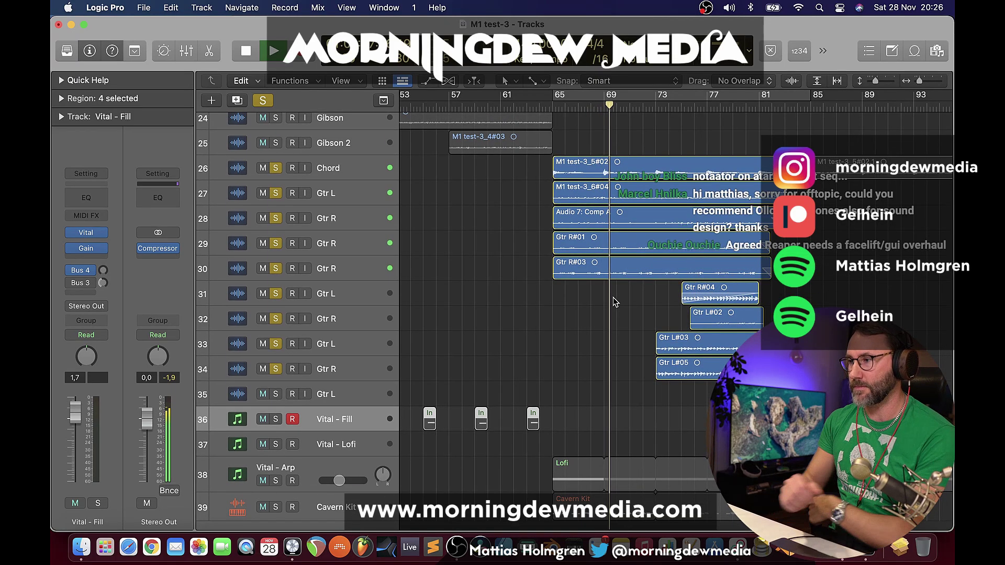